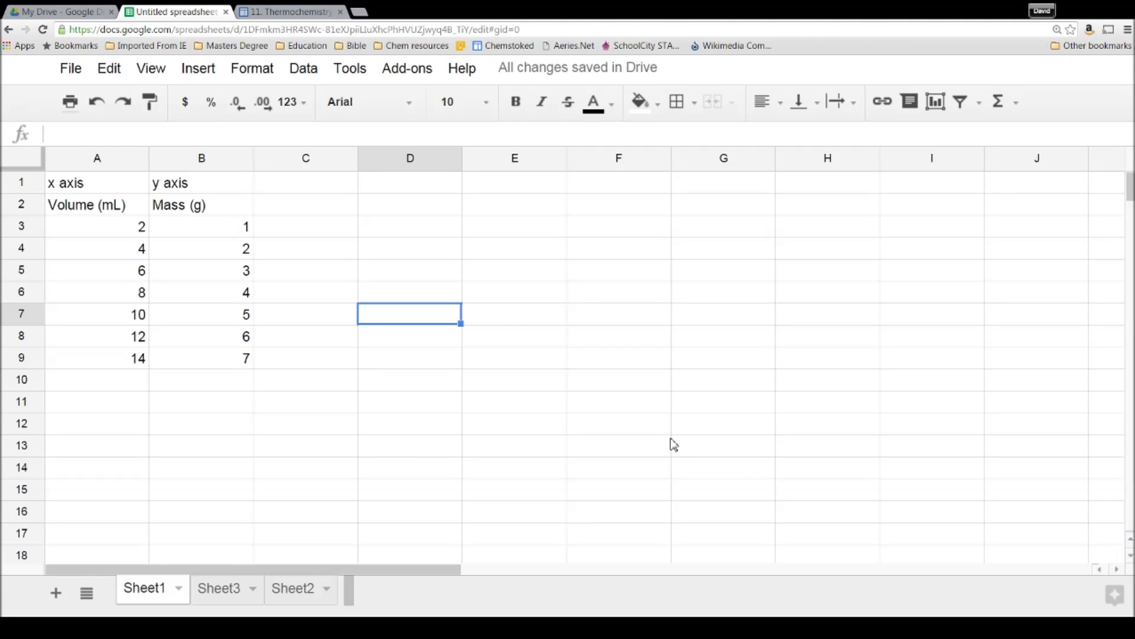
Select the Volume (mL) and Mass (g) headers and data through B9.
{"action": "left_click", "coordinate": [194, 420]}
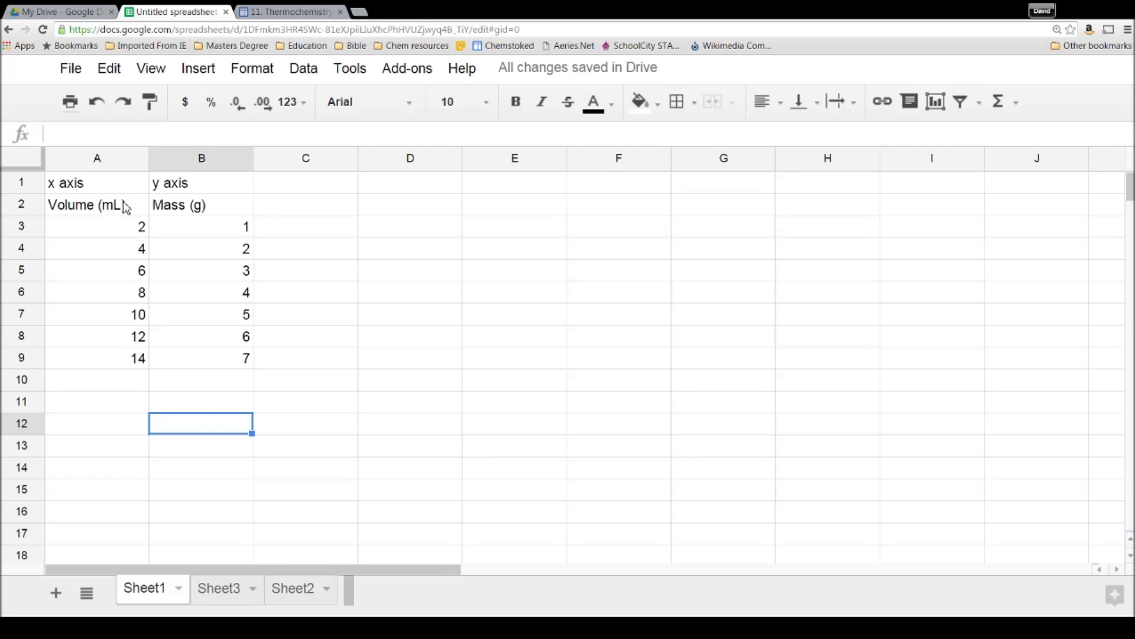
{"action": "left_click", "coordinate": [86, 187]}
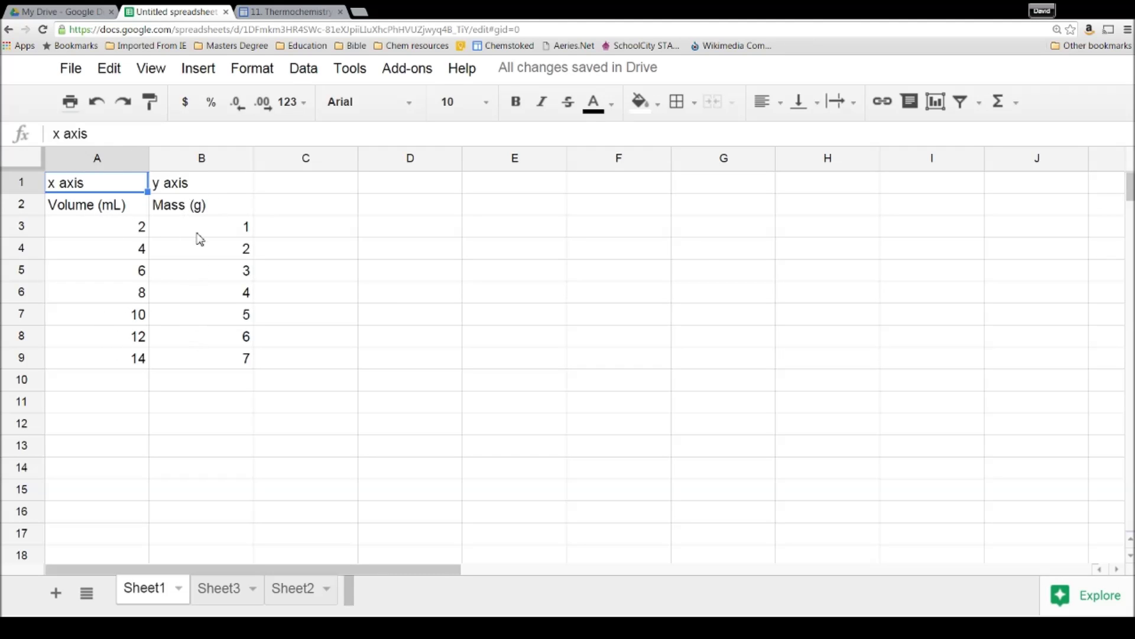
{"action": "left_click", "coordinate": [99, 210]}
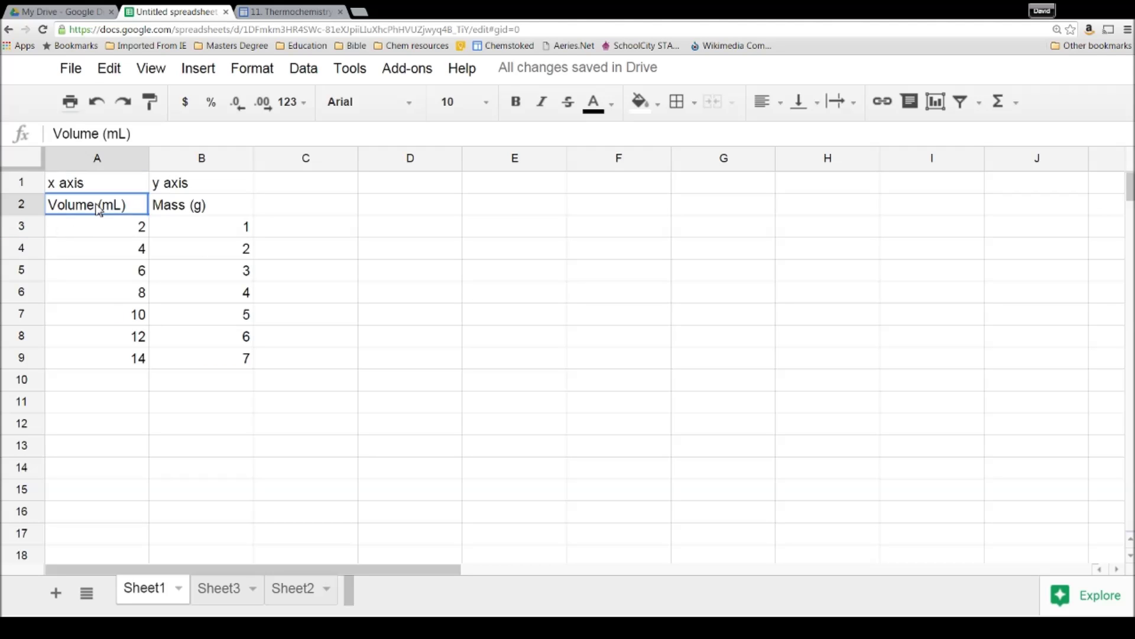
{"action": "left_click_drag", "start_coordinate": [121, 210], "coordinate": [213, 362]}
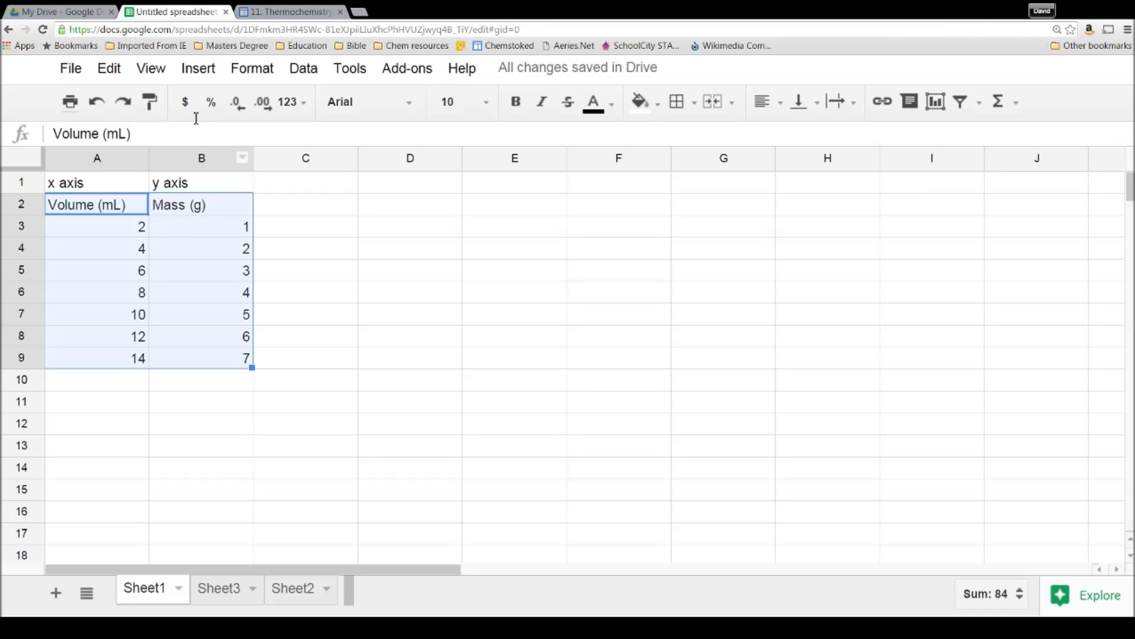
Start a new chart from the selected Volume and Mass data.
{"action": "left_click", "coordinate": [195, 72]}
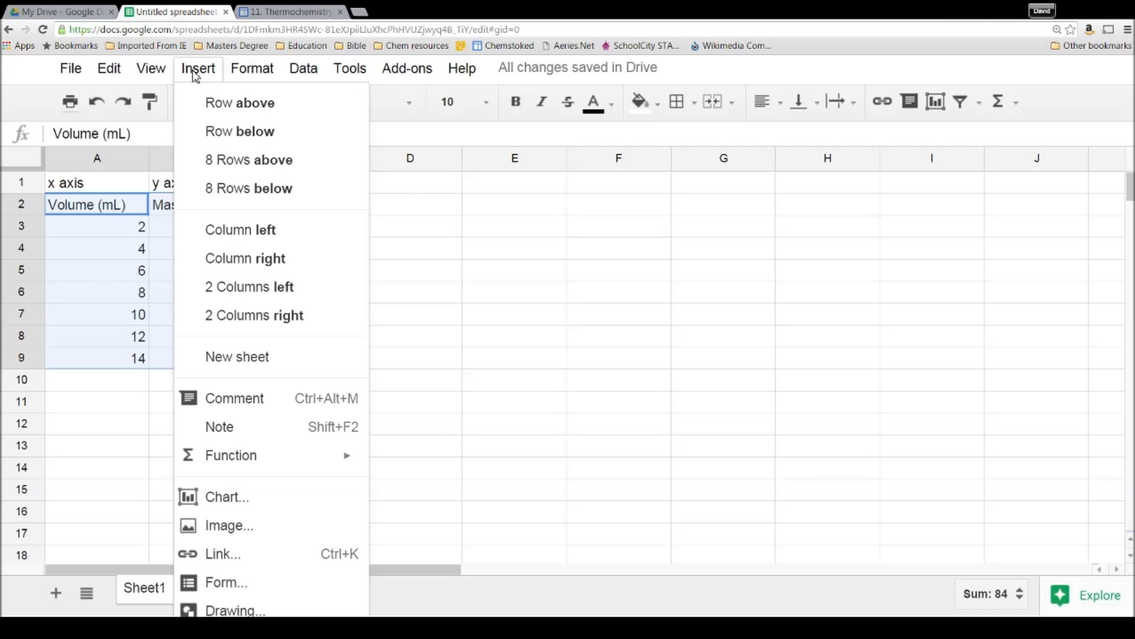
{"action": "left_click", "coordinate": [230, 508]}
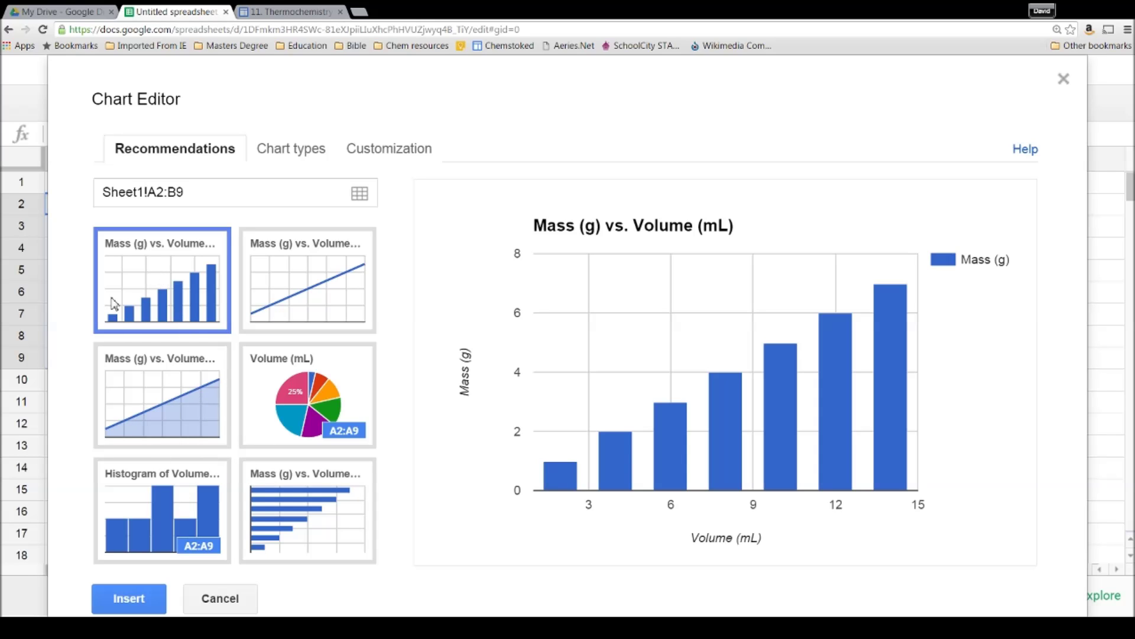
{"action": "left_click", "coordinate": [298, 155]}
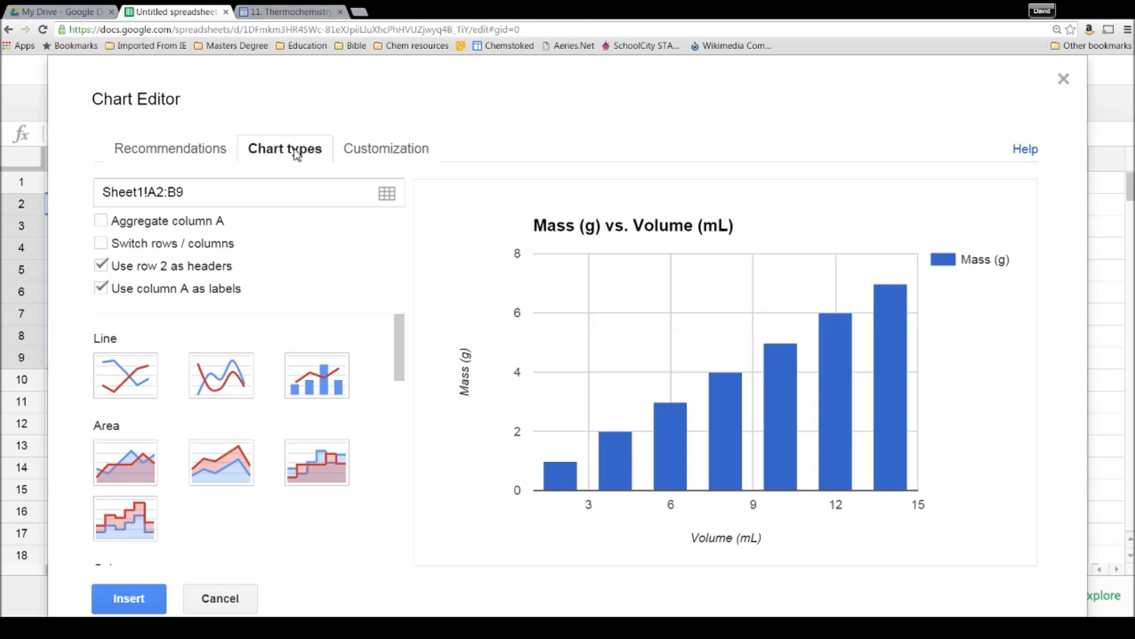
Change the chart type to Scatter, previewing Mass (g) vs. Volume (mL).
{"action": "scroll", "coordinate": [202, 338], "scroll_direction": "down", "scroll_amount": 1}
{"action": "scroll", "coordinate": [203, 338], "scroll_direction": "up", "scroll_amount": 1}
{"action": "scroll", "coordinate": [193, 386], "scroll_direction": "down", "scroll_amount": 3}
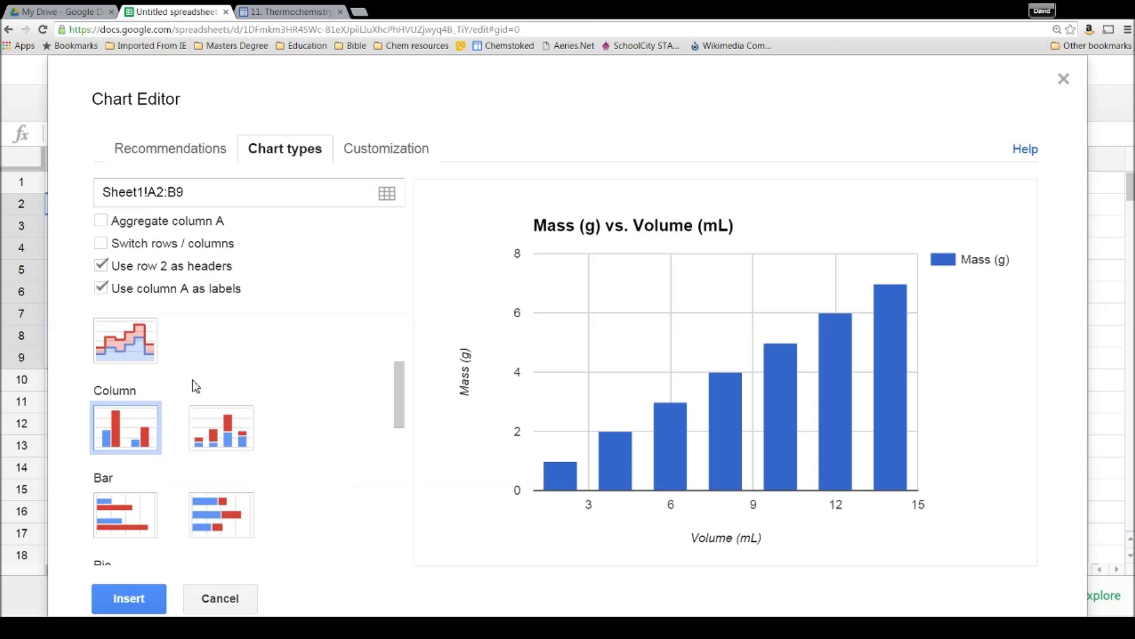
{"action": "scroll", "coordinate": [196, 385], "scroll_direction": "down", "scroll_amount": 2}
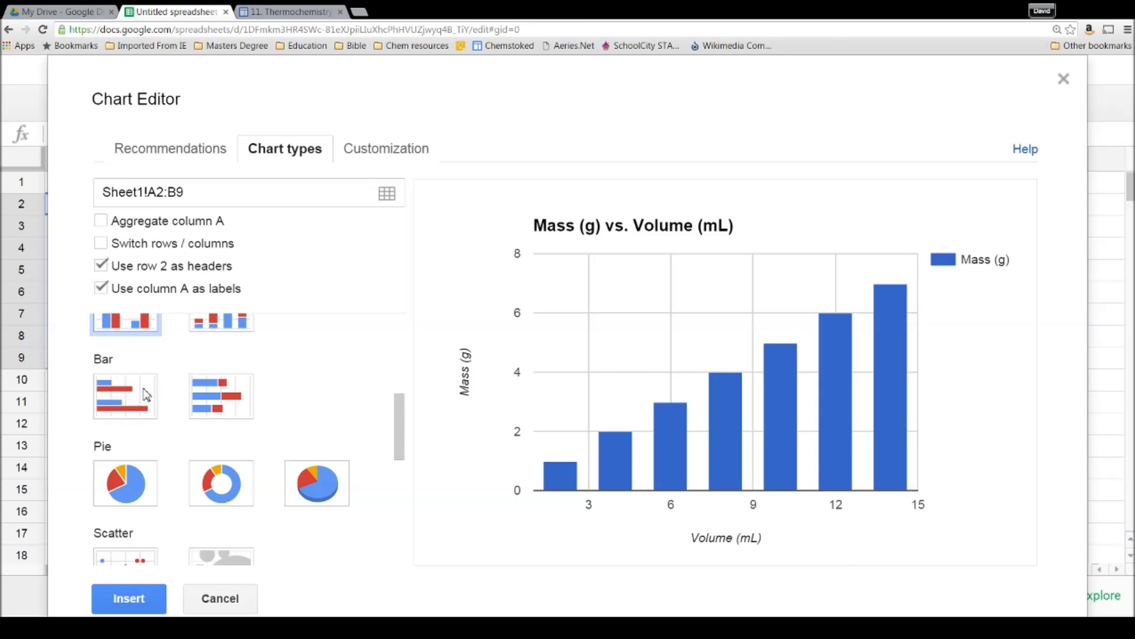
{"action": "scroll", "coordinate": [145, 393], "scroll_direction": "up", "scroll_amount": 1}
{"action": "scroll", "coordinate": [181, 395], "scroll_direction": "down", "scroll_amount": 1}
{"action": "scroll", "coordinate": [142, 390], "scroll_direction": "down", "scroll_amount": 2}
{"action": "scroll", "coordinate": [137, 396], "scroll_direction": "down", "scroll_amount": 4}
{"action": "scroll", "coordinate": [136, 397], "scroll_direction": "up", "scroll_amount": 3}
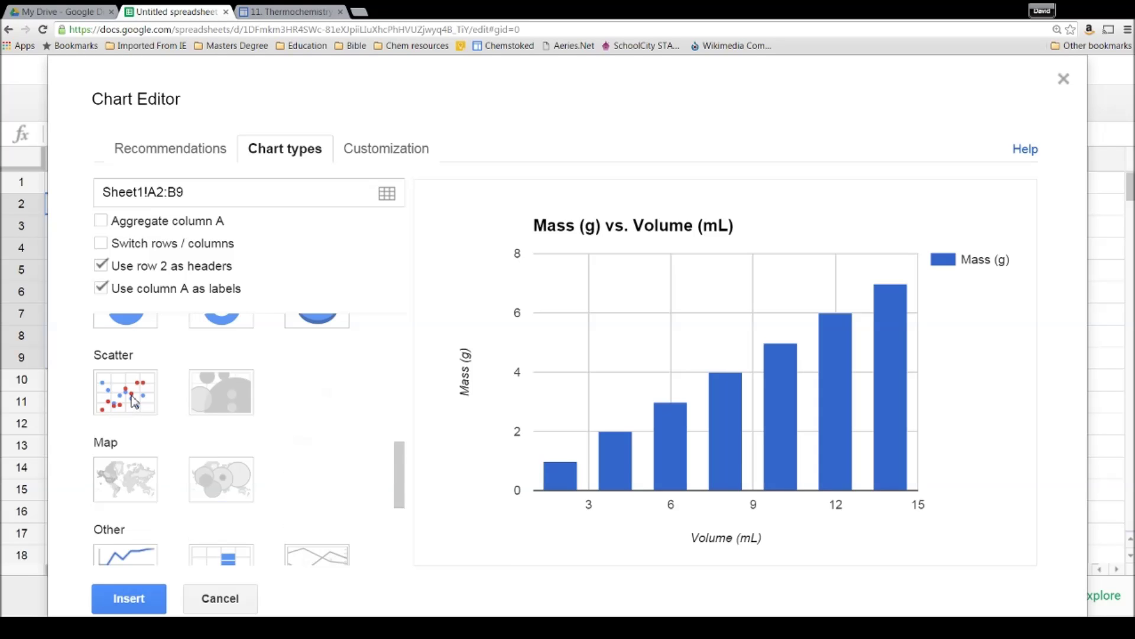
{"action": "left_click", "coordinate": [124, 399]}
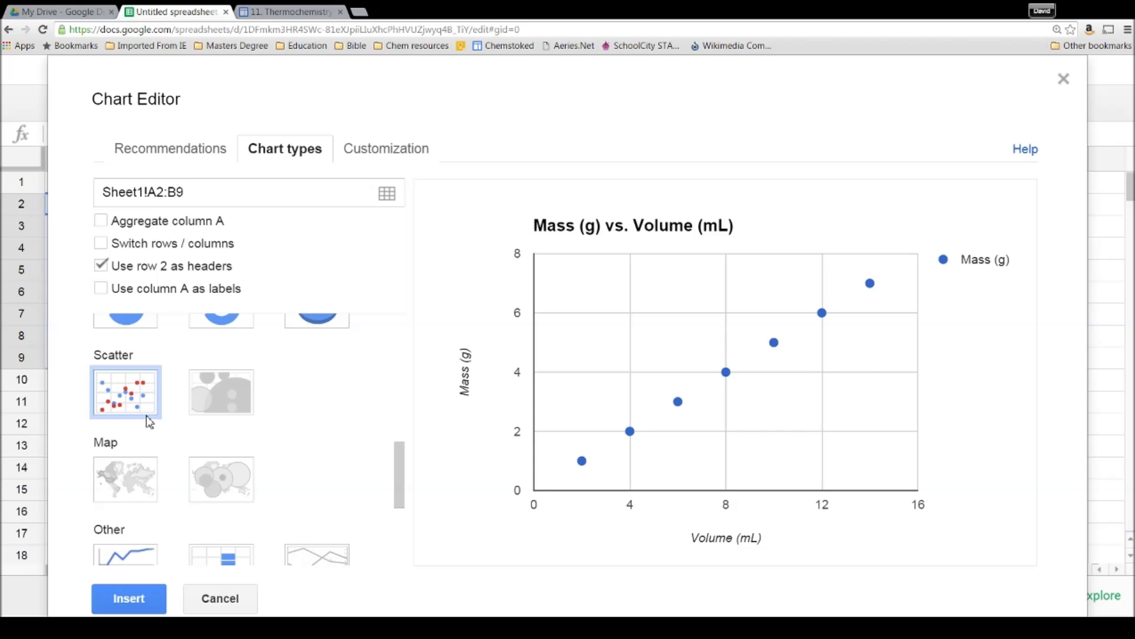
{"action": "left_click", "coordinate": [400, 157]}
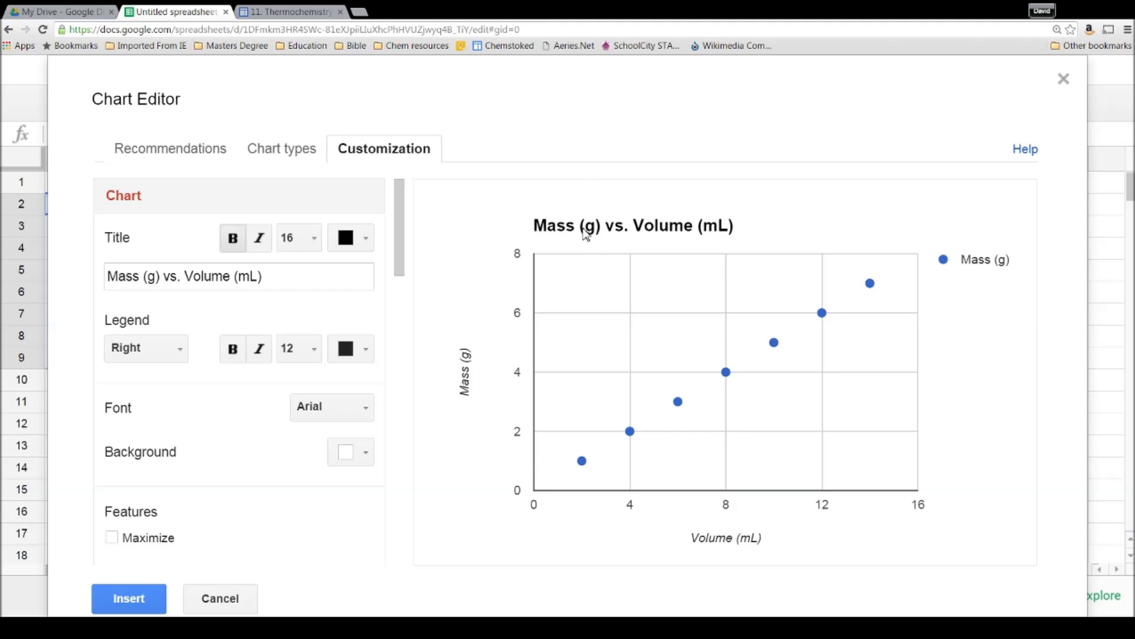
Review the chart title 'Mass (g) vs. Volume (mL)' and the legend position choices.
{"action": "triple_click", "coordinate": [193, 276]}
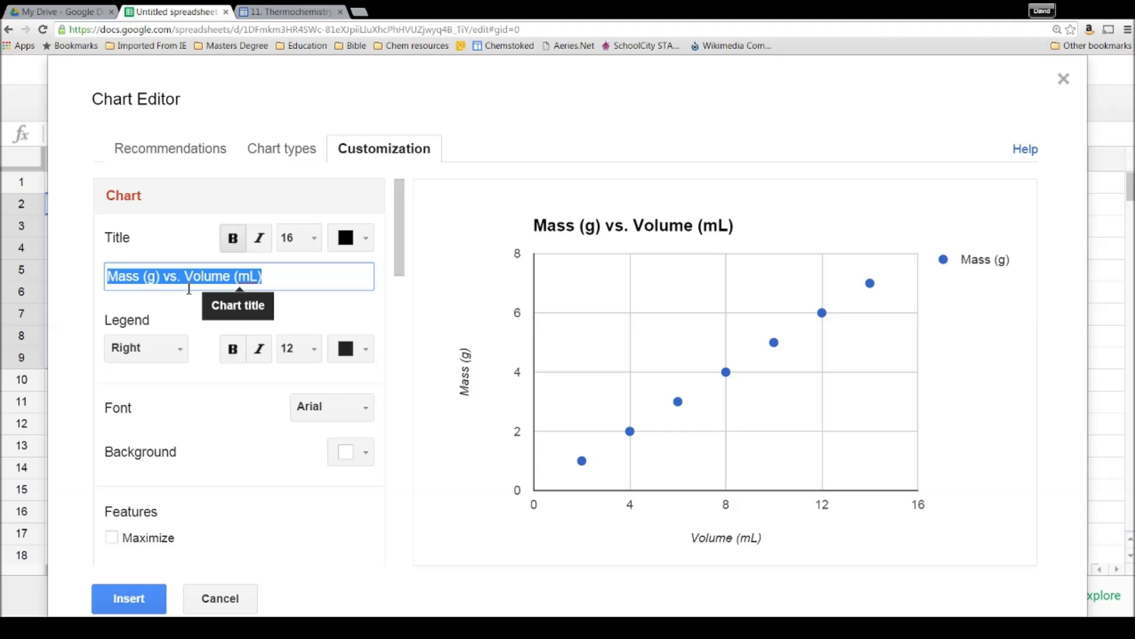
{"action": "left_click", "coordinate": [181, 349]}
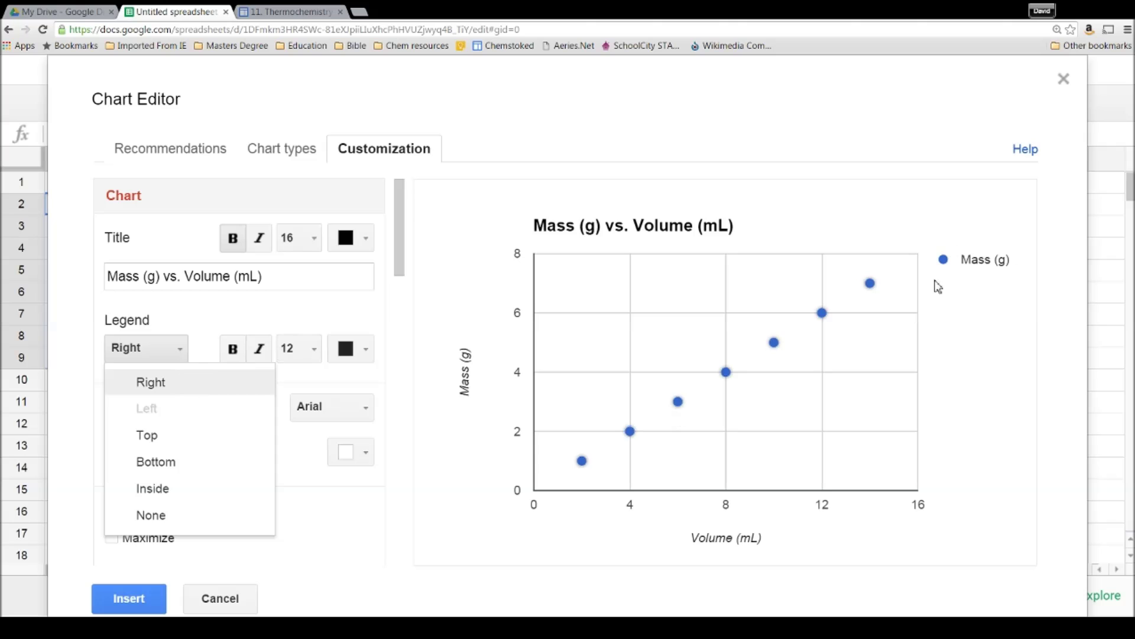
{"action": "left_click", "coordinate": [238, 310]}
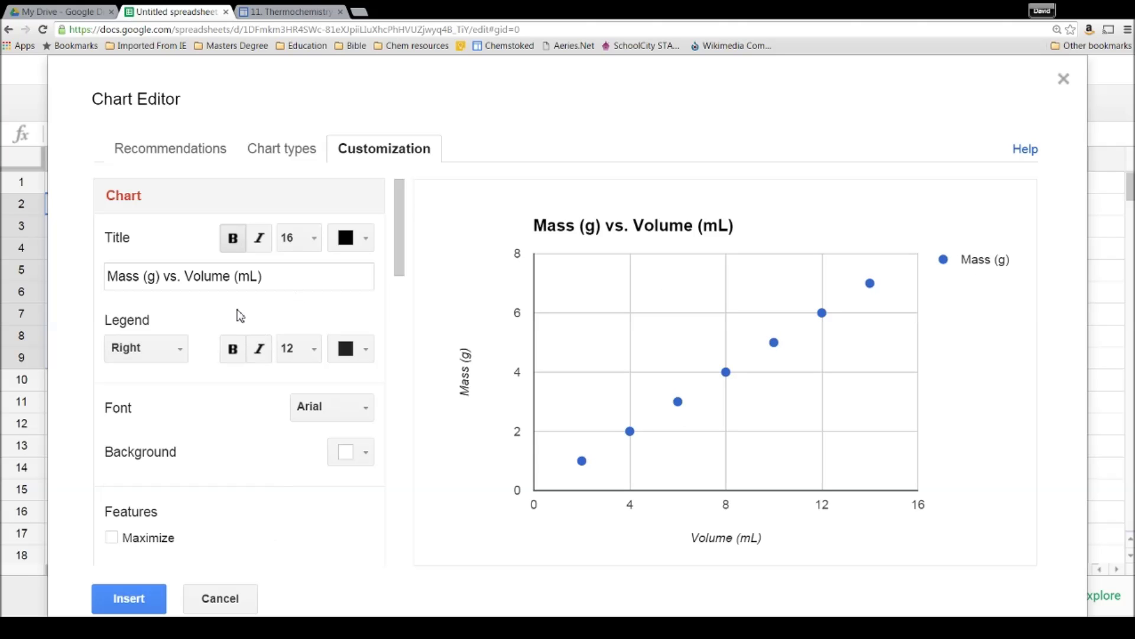
{"action": "scroll", "coordinate": [224, 389], "scroll_direction": "down", "scroll_amount": 1}
{"action": "scroll", "coordinate": [227, 391], "scroll_direction": "down", "scroll_amount": 4}
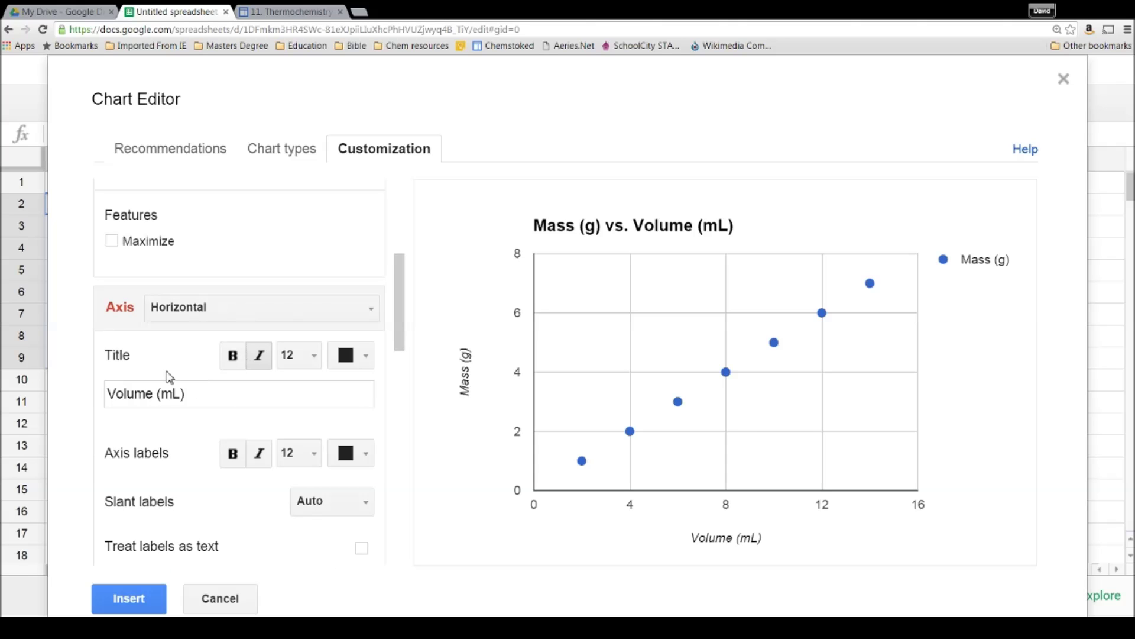
{"action": "scroll", "coordinate": [202, 329], "scroll_direction": "down", "scroll_amount": 1}
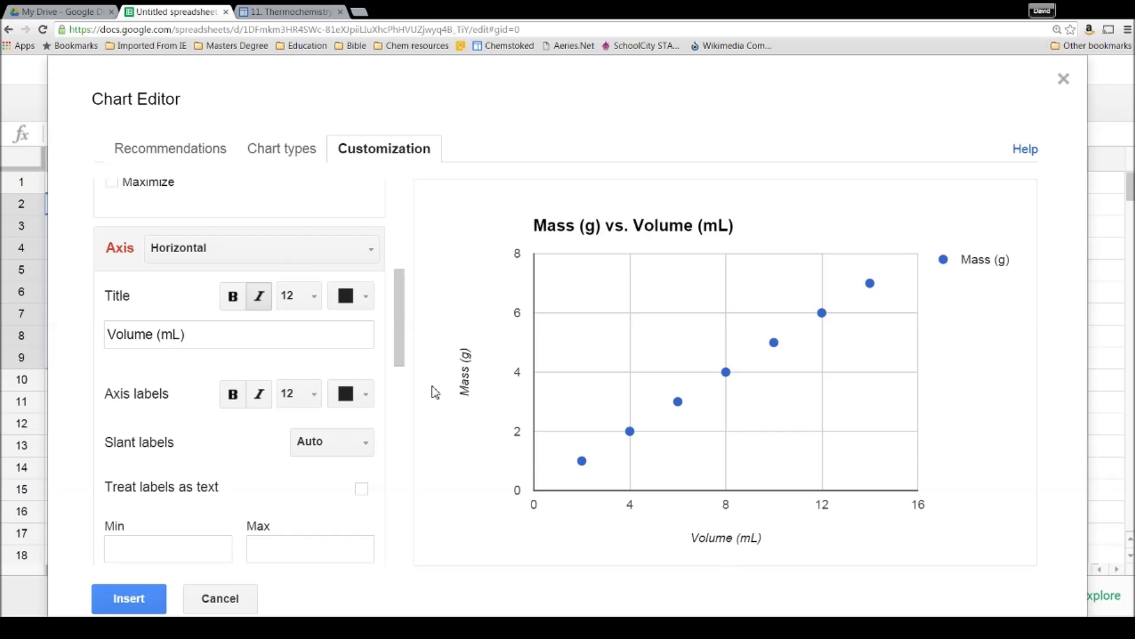
Compare the Left vertical and Horizontal axis titles, ending on Horizontal's Volume (mL).
{"action": "left_click", "coordinate": [215, 339]}
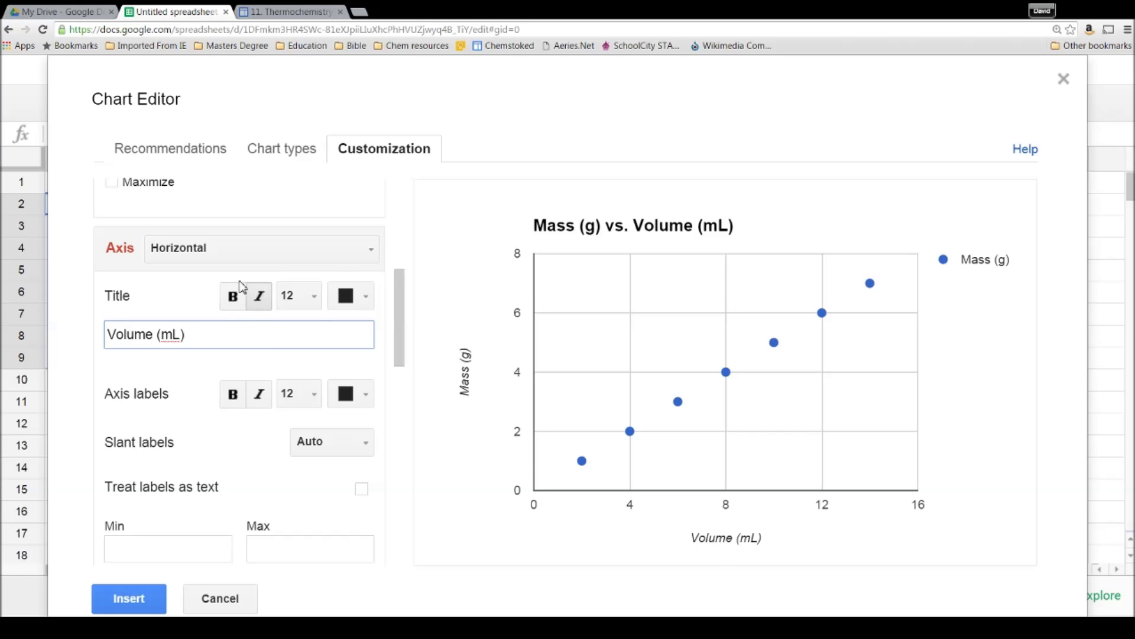
{"action": "left_click", "coordinate": [296, 249]}
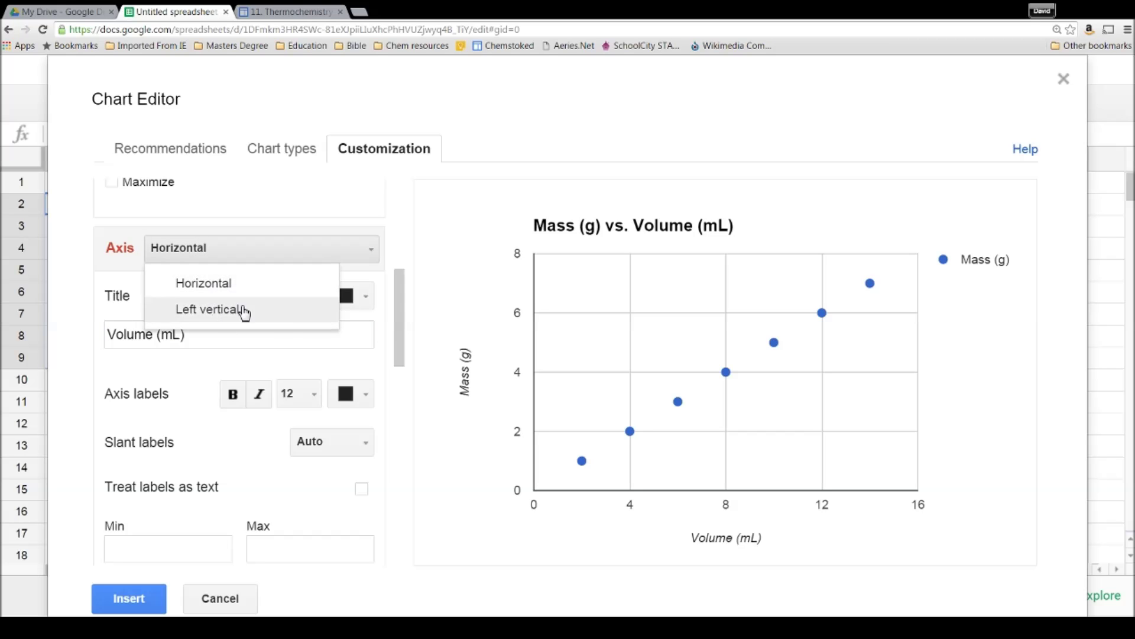
{"action": "left_click", "coordinate": [227, 312]}
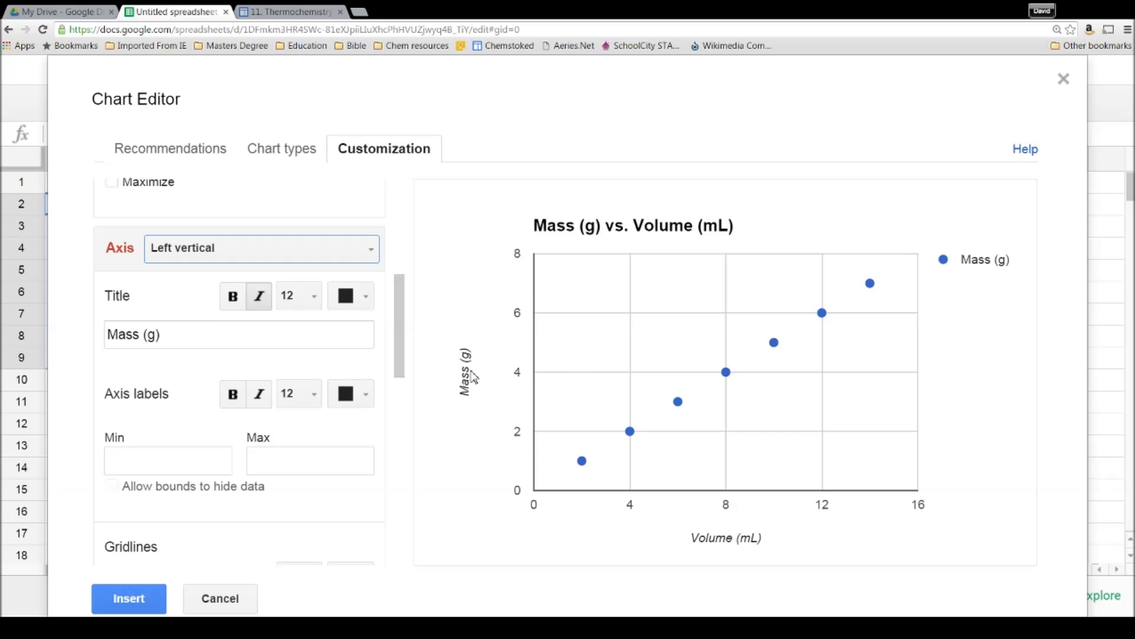
{"action": "left_click", "coordinate": [332, 259]}
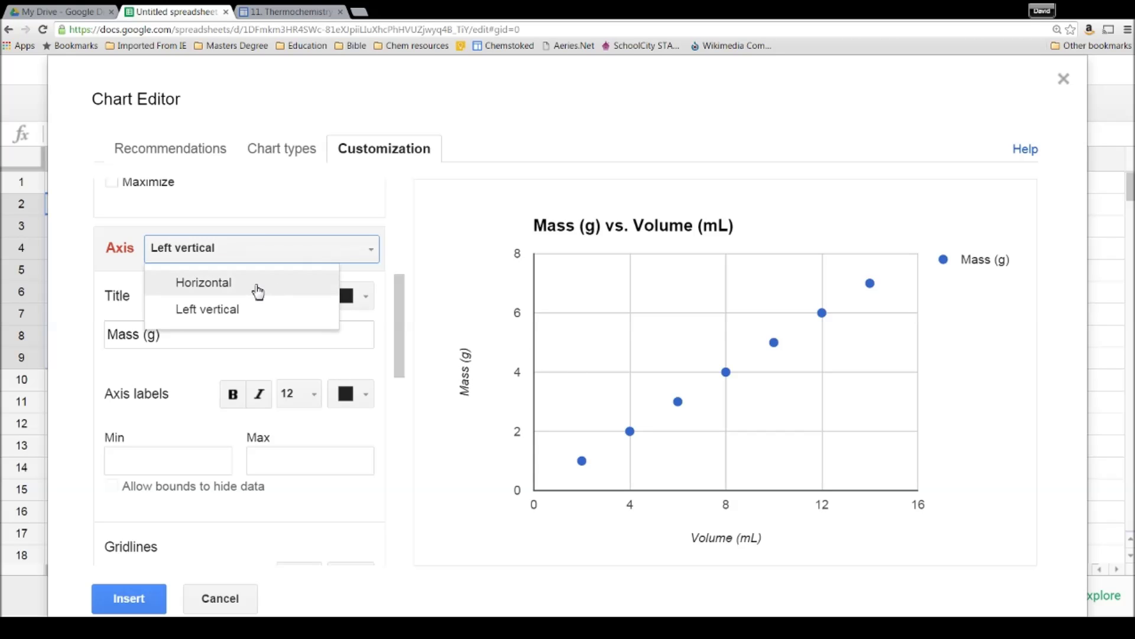
{"action": "left_click", "coordinate": [256, 284]}
{"action": "triple_click", "coordinate": [174, 333]}
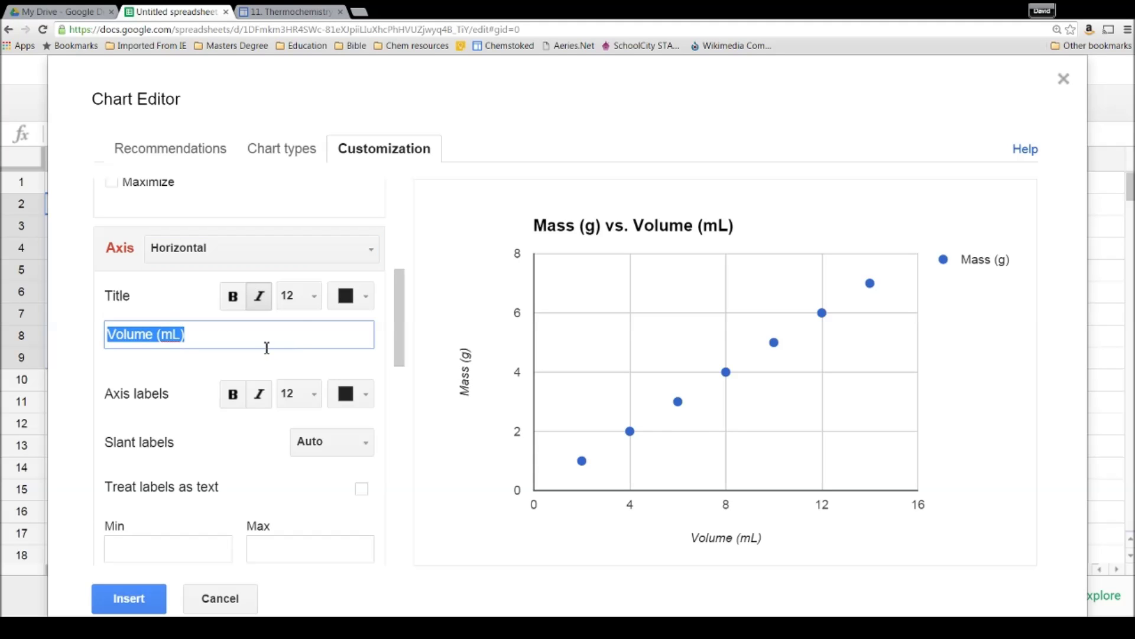
{"action": "left_click", "coordinate": [184, 372]}
{"action": "scroll", "coordinate": [249, 407], "scroll_direction": "down", "scroll_amount": 1}
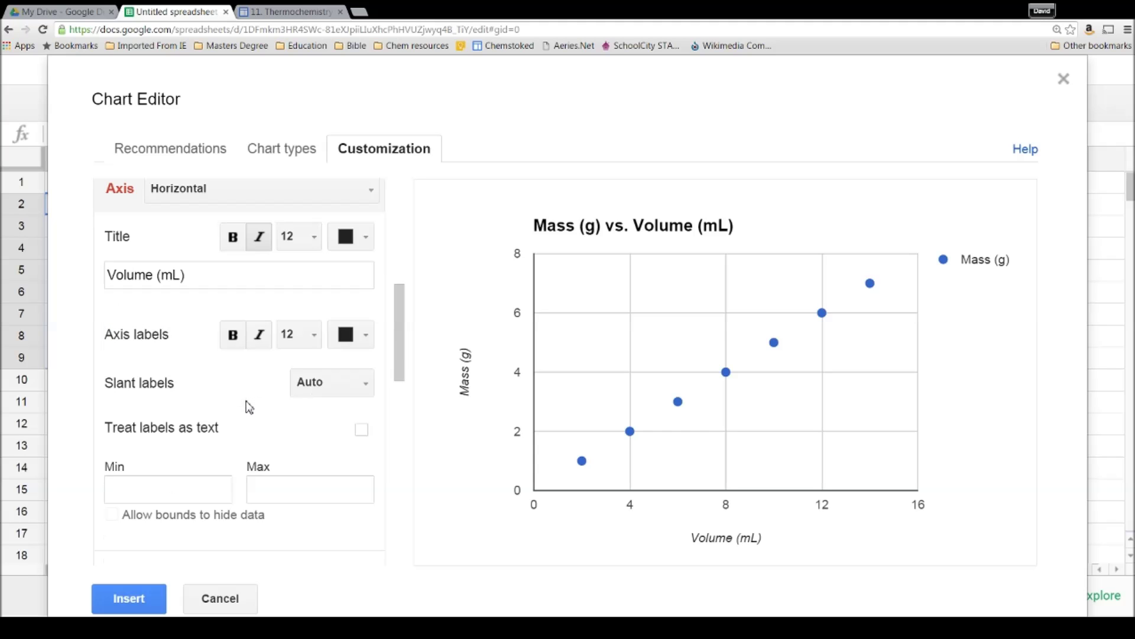
{"action": "scroll", "coordinate": [249, 407], "scroll_direction": "down", "scroll_amount": 1}
{"action": "left_click", "coordinate": [165, 428]}
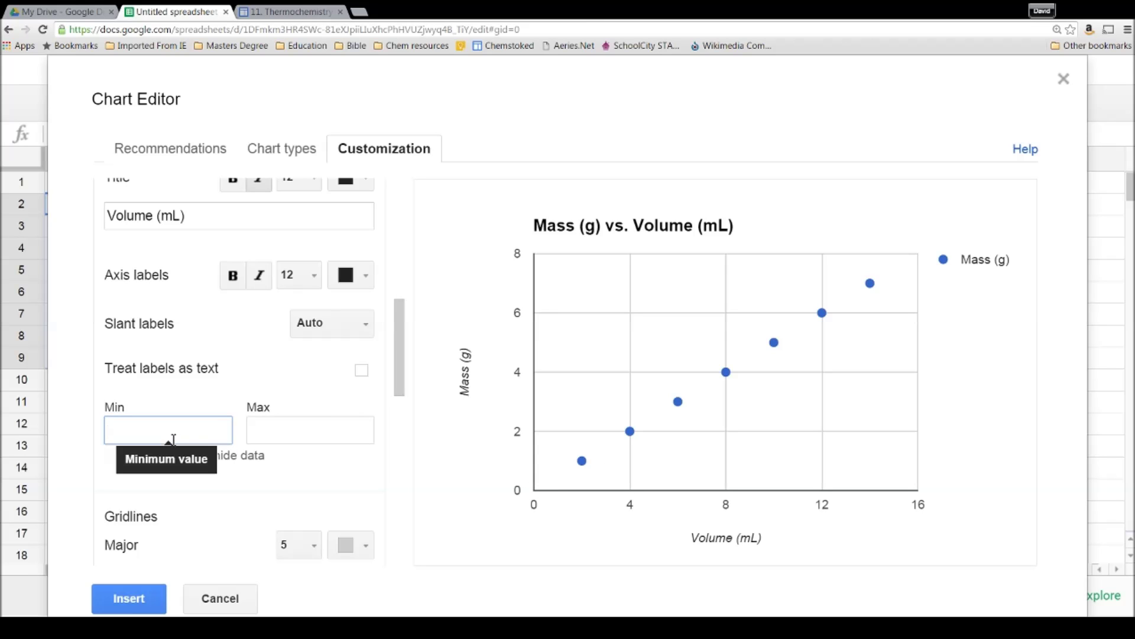
Set the horizontal axis to run from a minimum of 0 to a maximum of 16.
{"action": "type", "text": "1"}
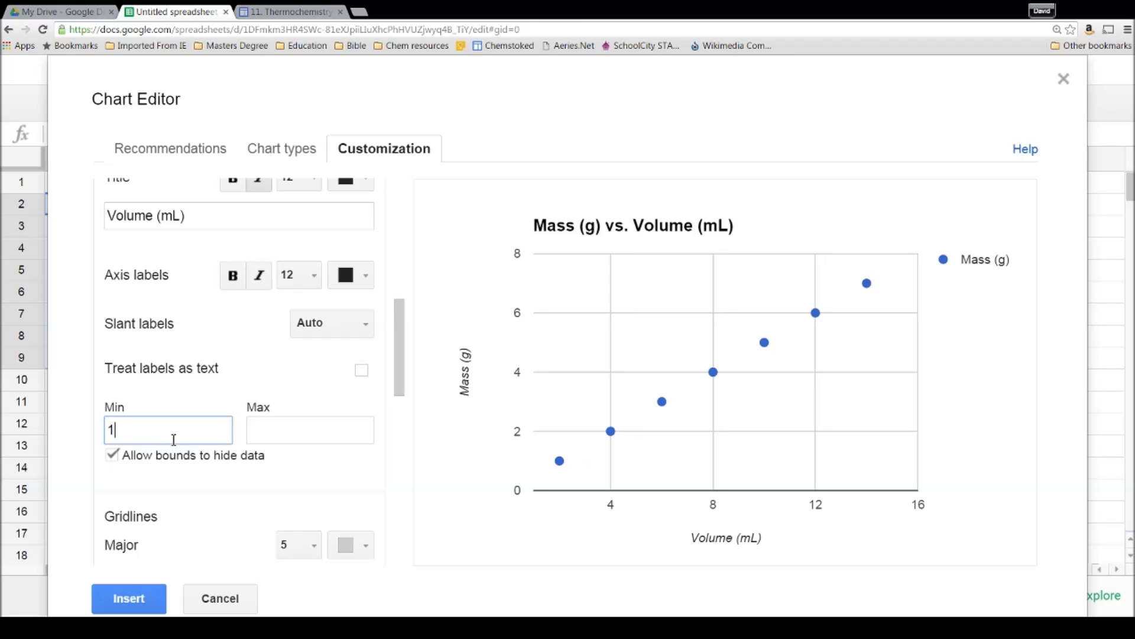
{"action": "mouse_move", "coordinate": [567, 443]}
{"action": "left_click", "coordinate": [318, 428]}
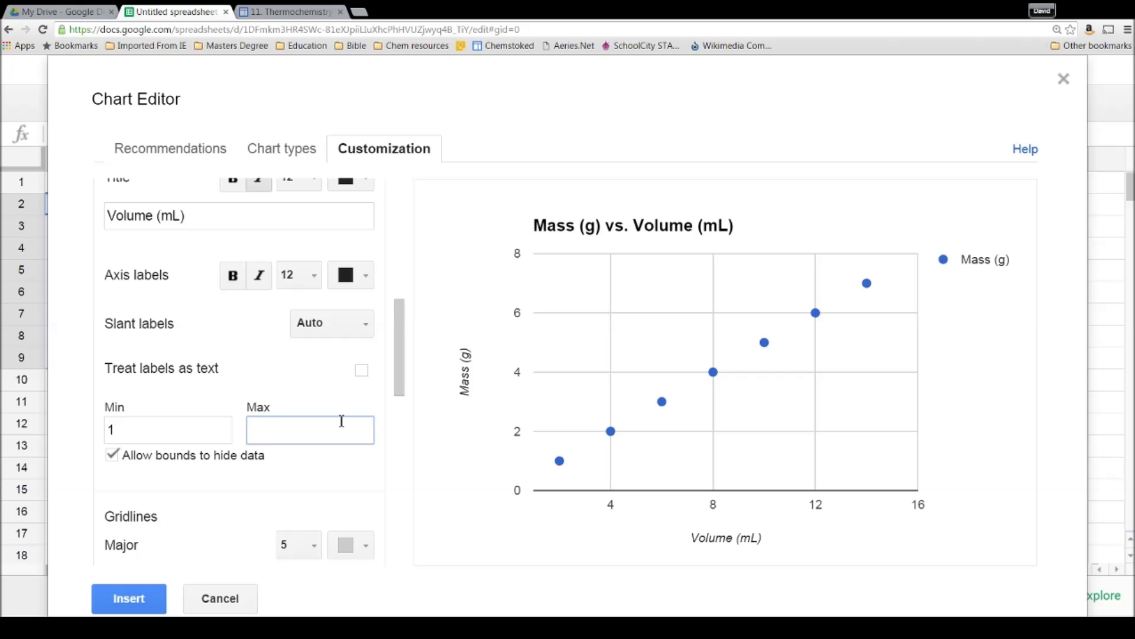
{"action": "type", "text": "20"}
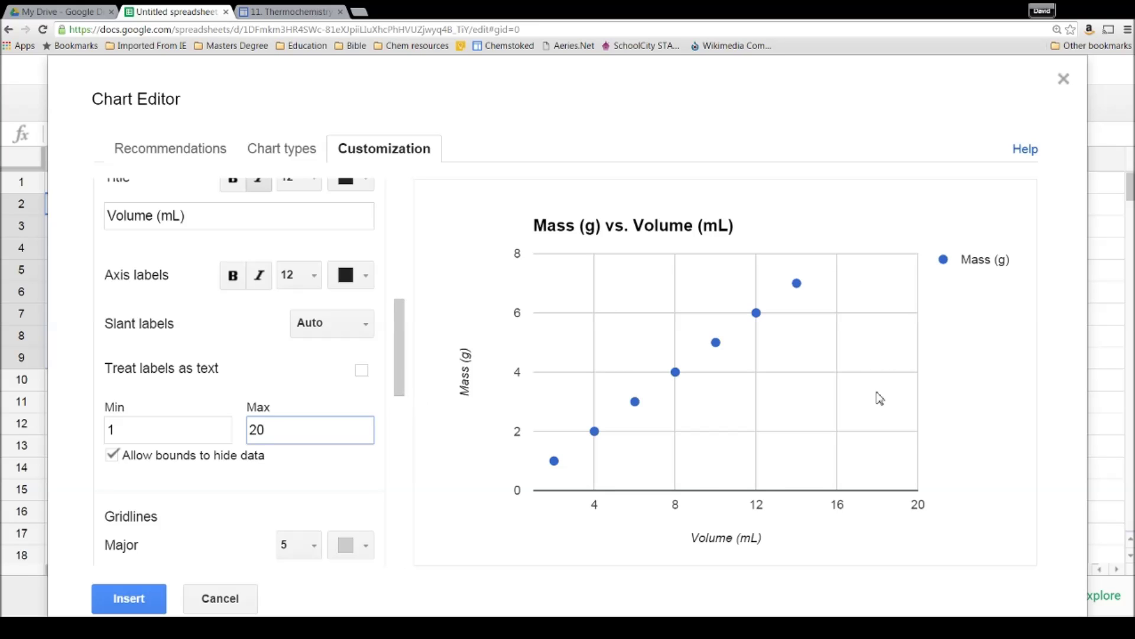
{"action": "double_click", "coordinate": [269, 428]}
{"action": "type", "text": "16"}
{"action": "left_click", "coordinate": [143, 421]}
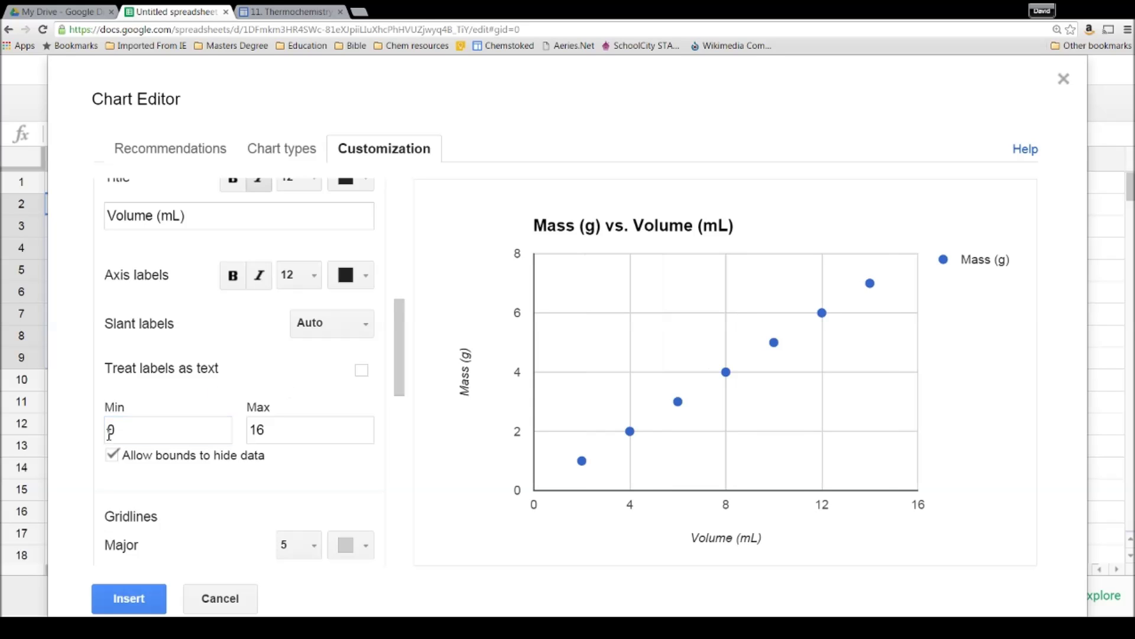
{"action": "left_click", "coordinate": [113, 455]}
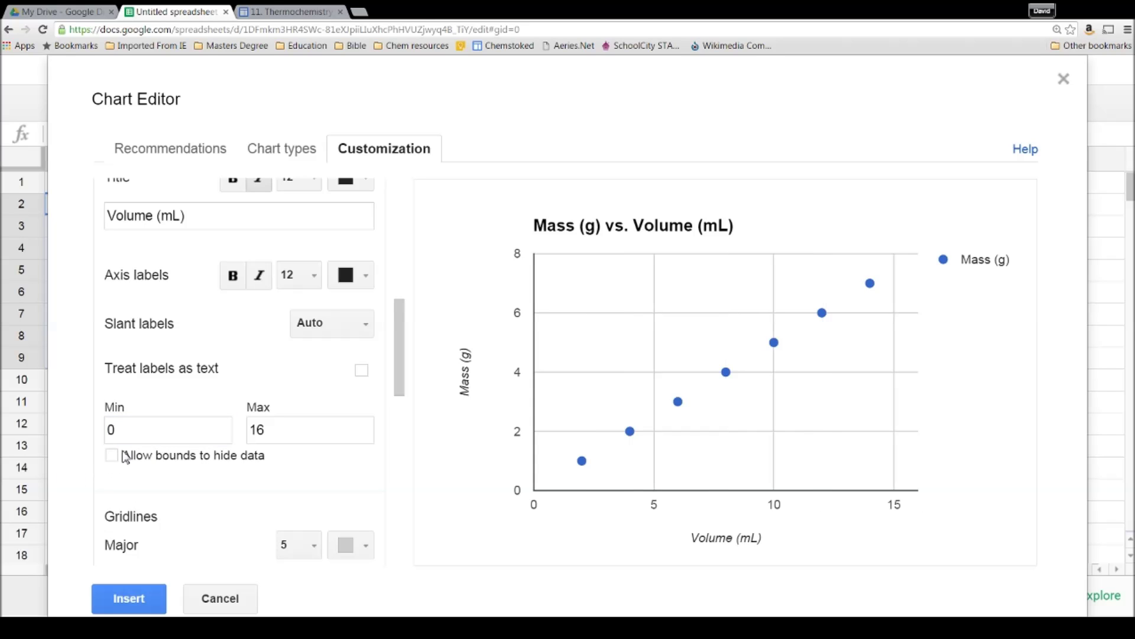
Scroll the Customization panel past Gridlines down to the Series settings.
{"action": "scroll", "coordinate": [304, 393], "scroll_direction": "down", "scroll_amount": 3}
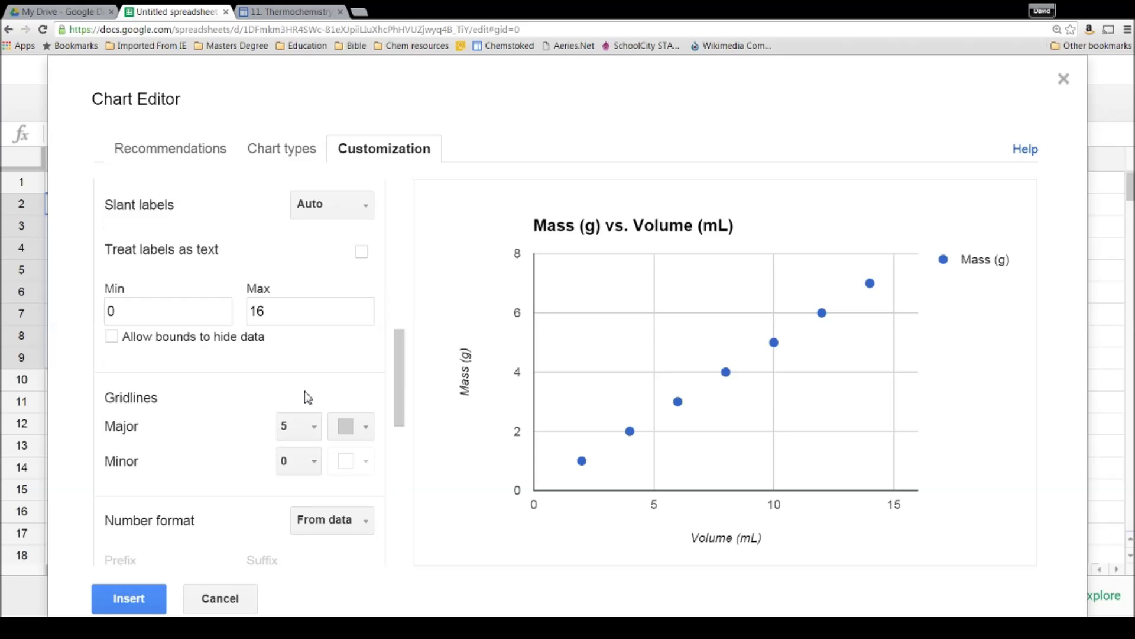
{"action": "scroll", "coordinate": [308, 392], "scroll_direction": "down", "scroll_amount": 1}
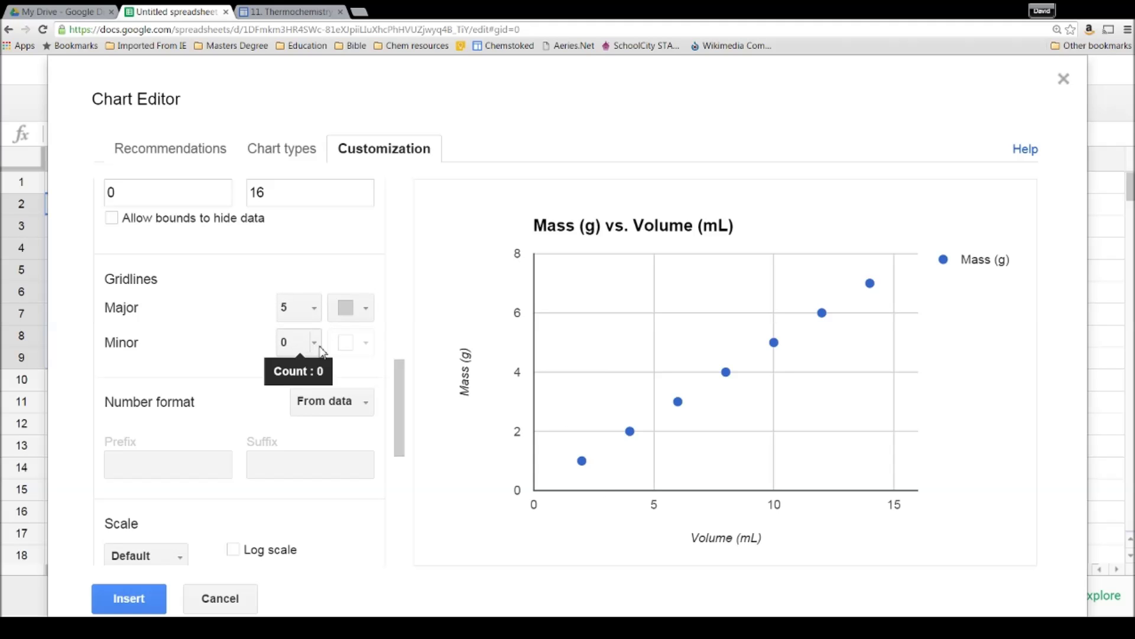
{"action": "scroll", "coordinate": [237, 393], "scroll_direction": "down", "scroll_amount": 3}
{"action": "scroll", "coordinate": [236, 411], "scroll_direction": "down", "scroll_amount": 2}
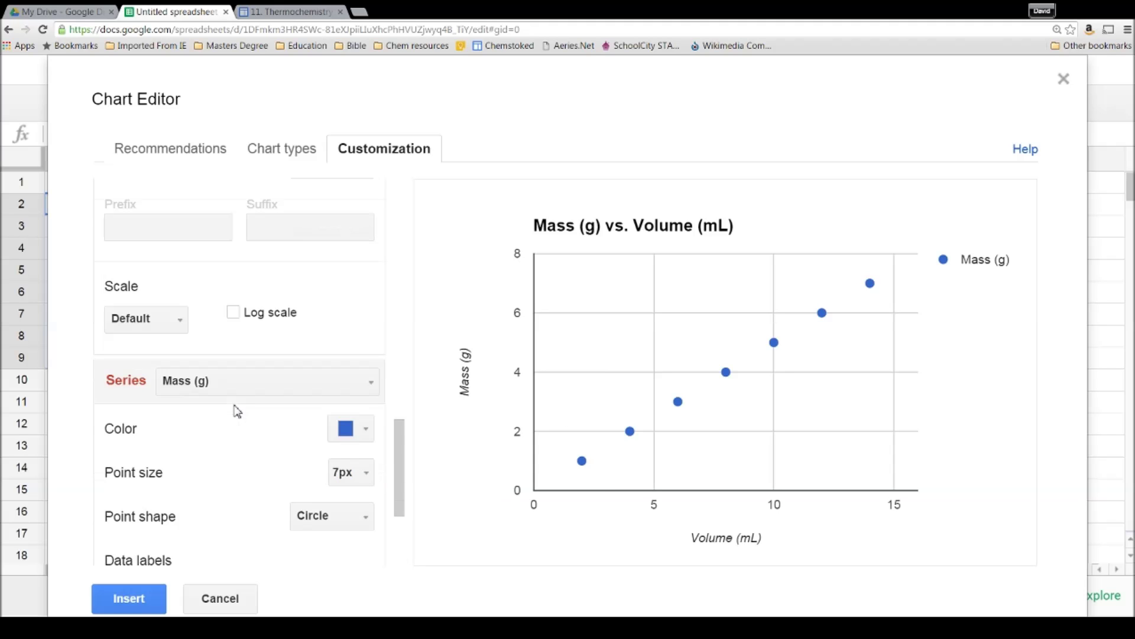
{"action": "scroll", "coordinate": [237, 411], "scroll_direction": "down", "scroll_amount": 2}
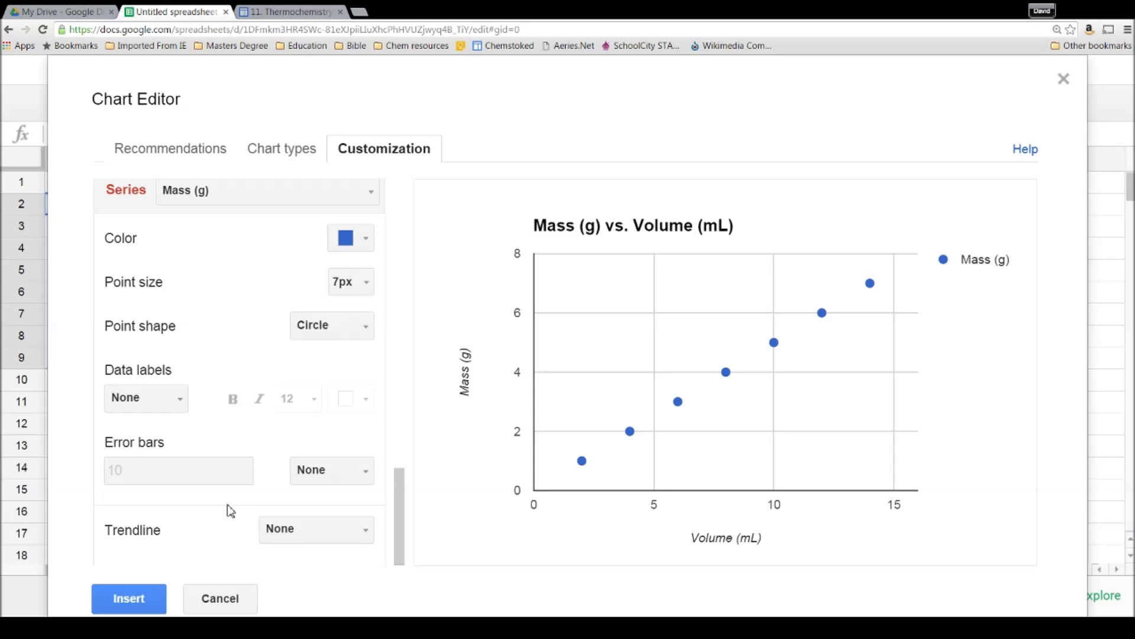
Add a Linear trendline to the Mass (g) series.
{"action": "left_click", "coordinate": [367, 541]}
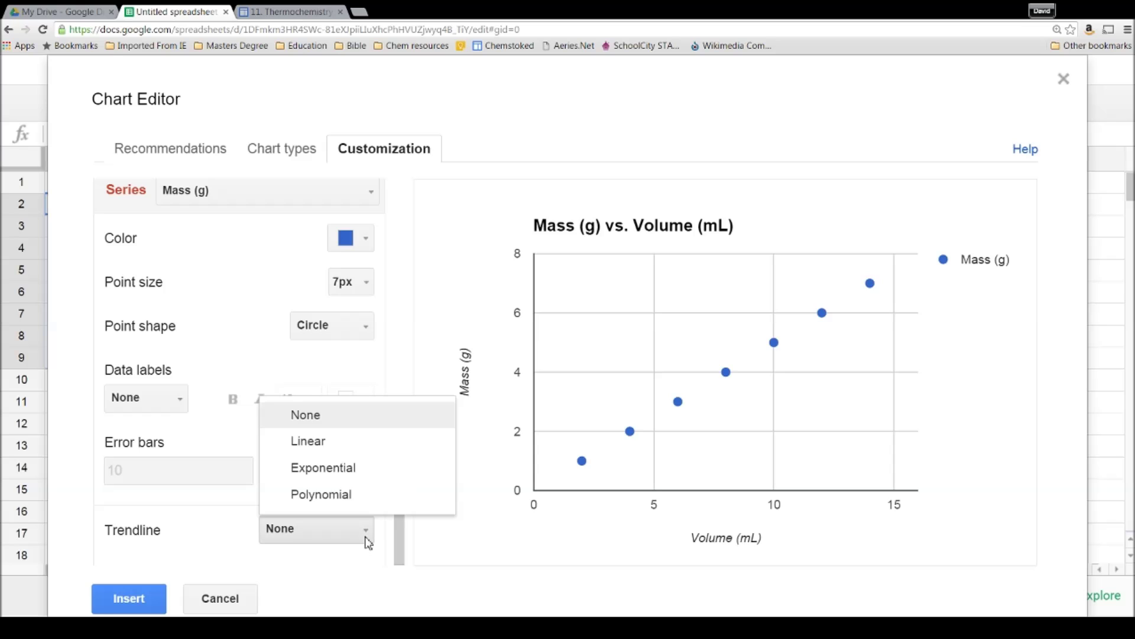
{"action": "left_click", "coordinate": [334, 450]}
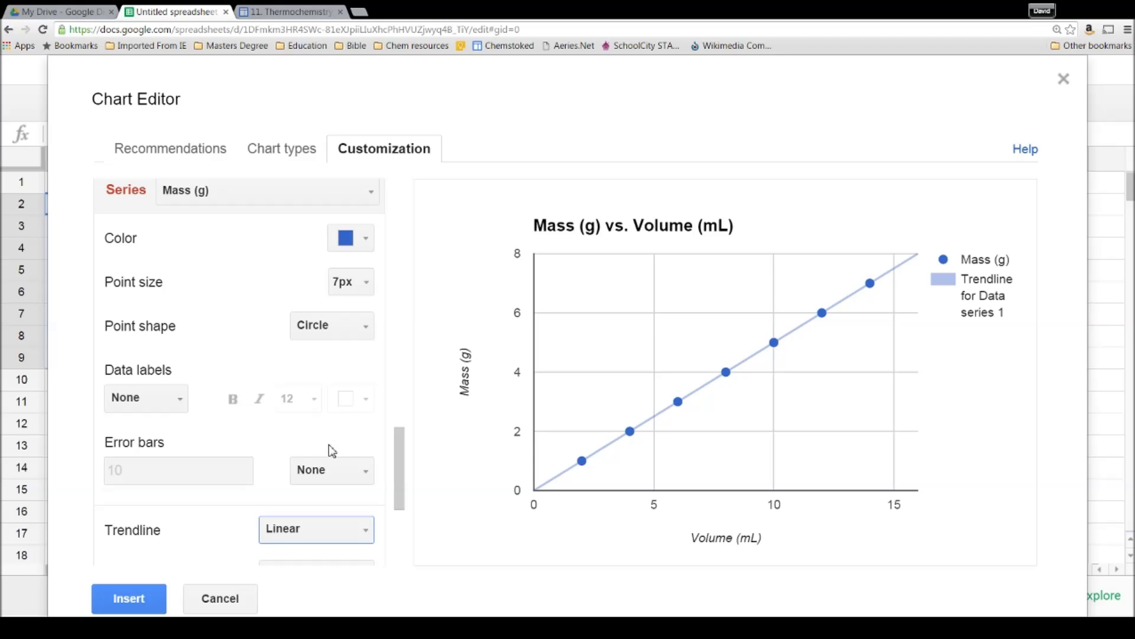
{"action": "scroll", "coordinate": [317, 507], "scroll_direction": "down", "scroll_amount": 2}
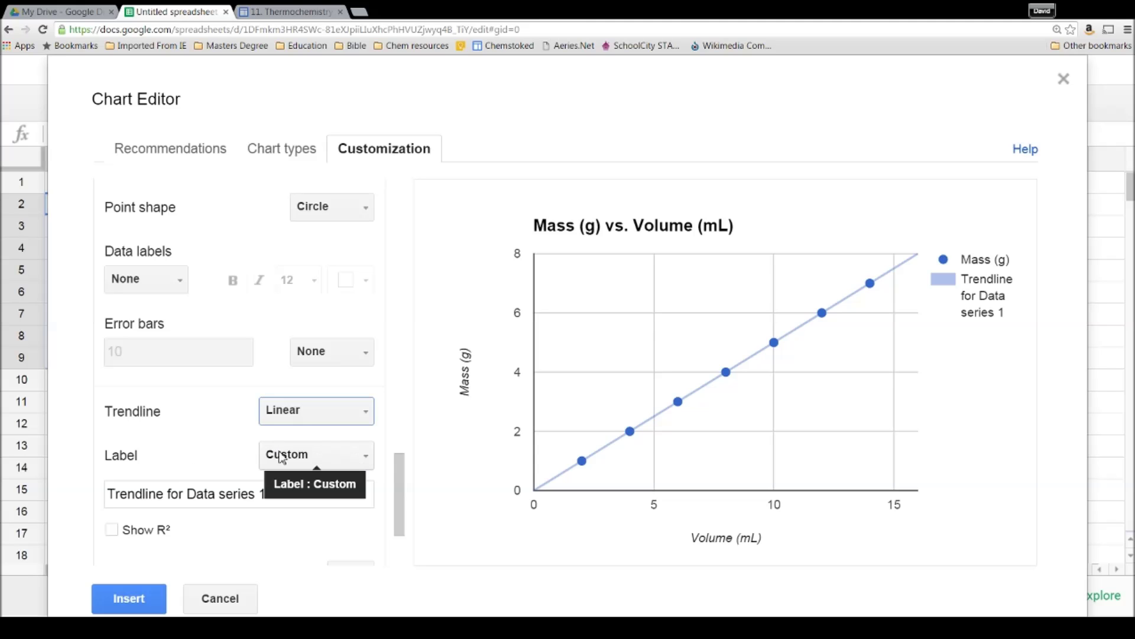
Label the trendline with its equation y = 0.5 * x + 0 and show R² = 1.
{"action": "left_click", "coordinate": [361, 459]}
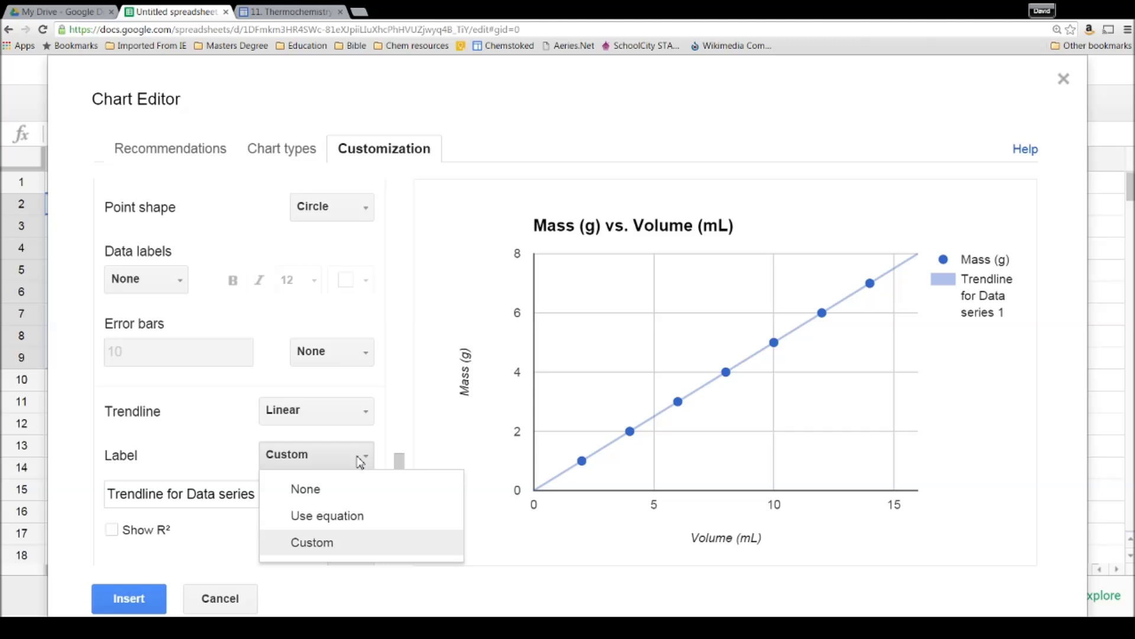
{"action": "left_click", "coordinate": [336, 518]}
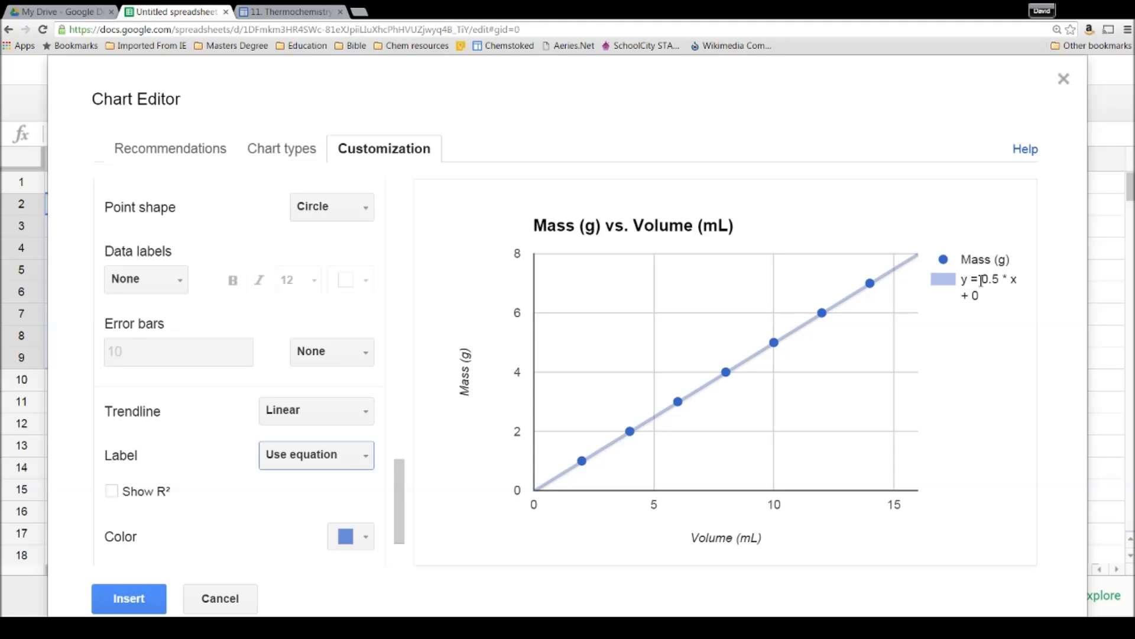
{"action": "left_click_drag", "start_coordinate": [985, 278], "coordinate": [997, 285]}
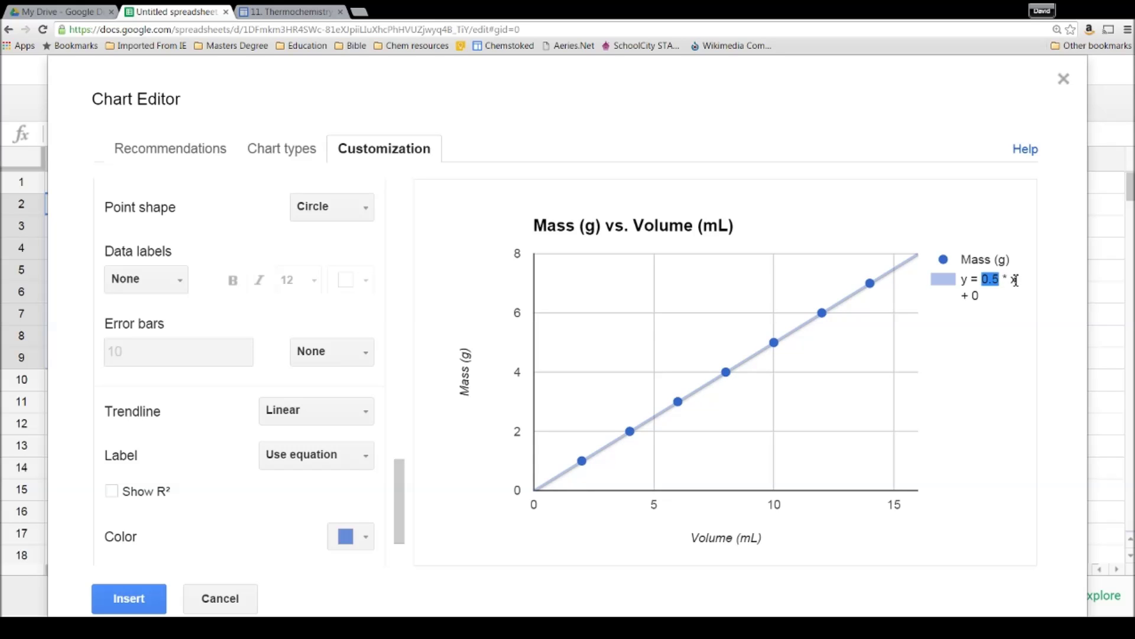
{"action": "left_click_drag", "start_coordinate": [970, 295], "coordinate": [980, 297]}
{"action": "scroll", "coordinate": [288, 510], "scroll_direction": "down", "scroll_amount": 2}
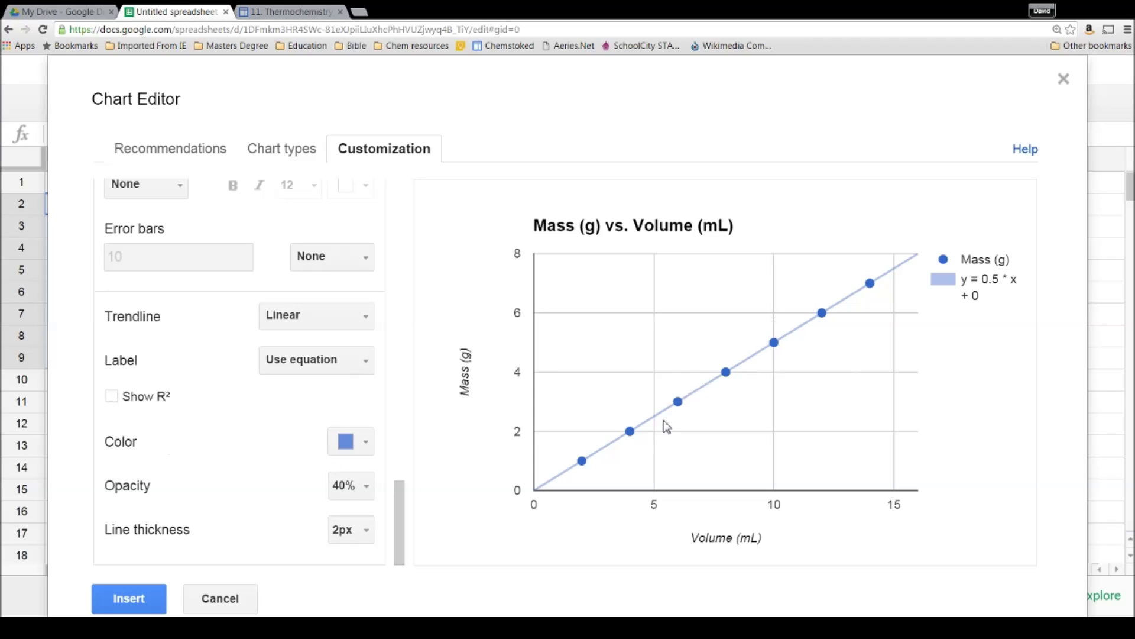
{"action": "left_click", "coordinate": [112, 398]}
Hide R², insert the chart, and move it right of the Volume and Mass columns.
{"action": "left_click", "coordinate": [113, 396]}
{"action": "left_click", "coordinate": [133, 600]}
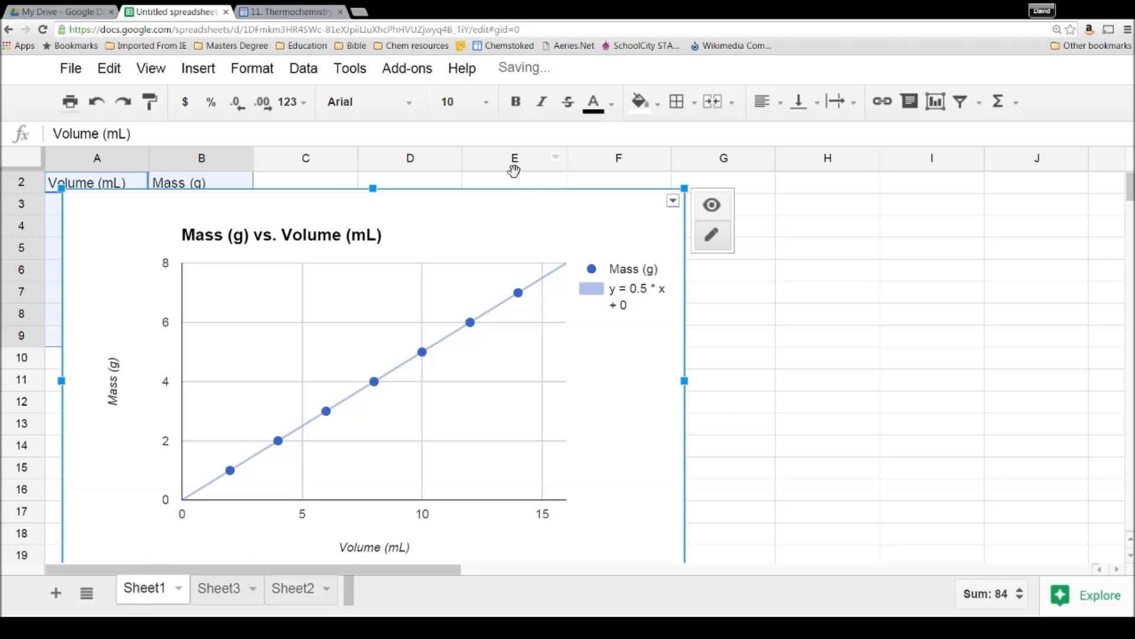
{"action": "left_click_drag", "start_coordinate": [510, 220], "coordinate": [757, 215]}
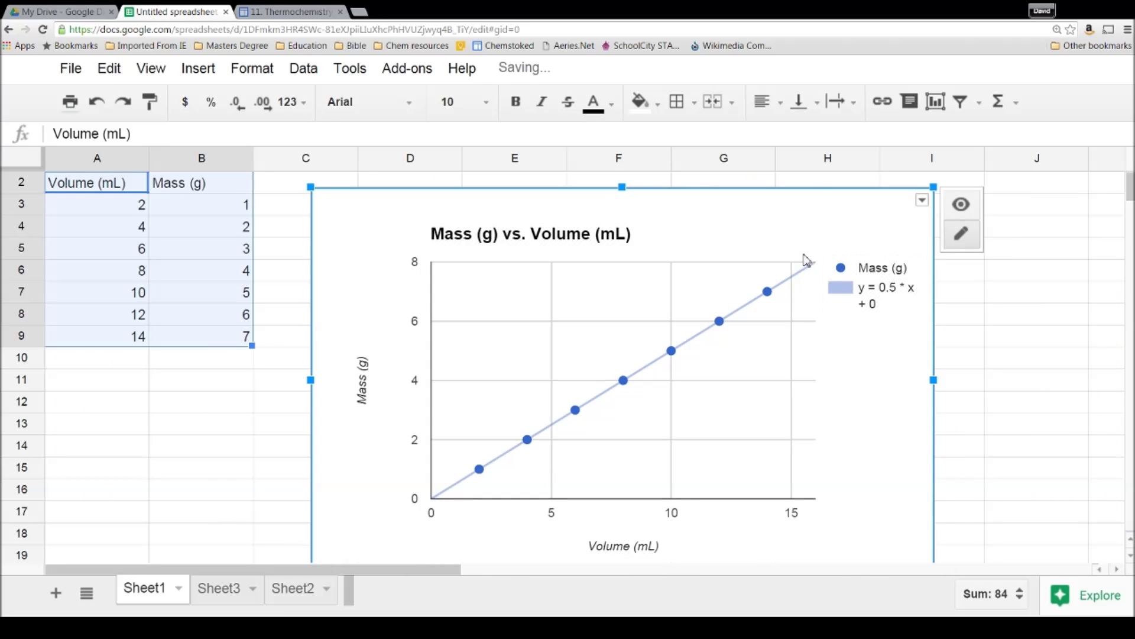
{"action": "left_click", "coordinate": [923, 201]}
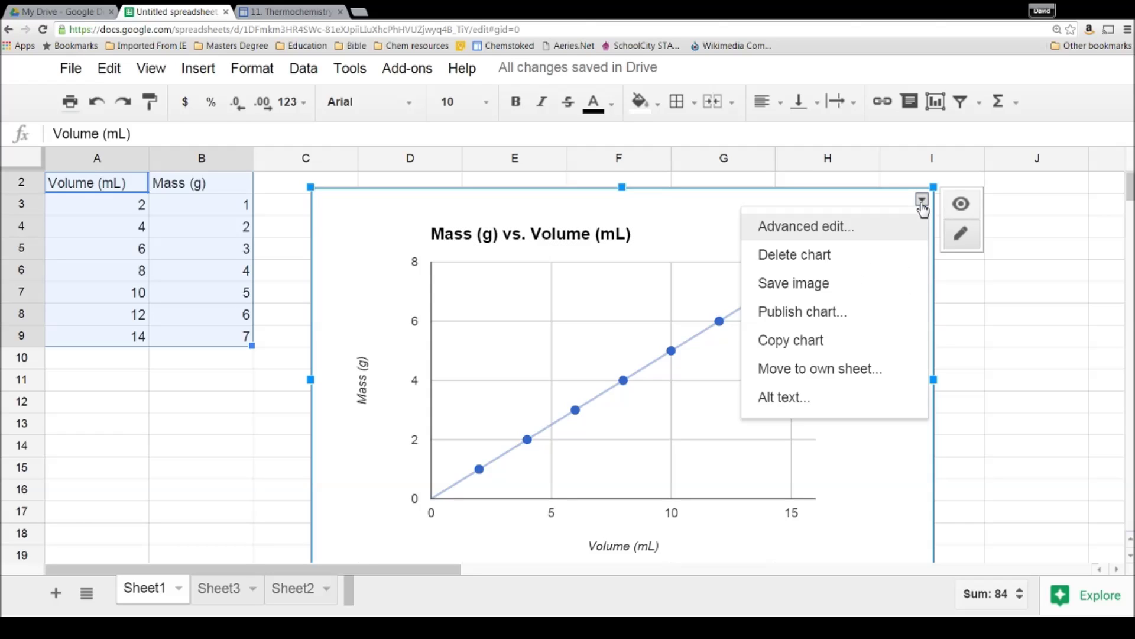
{"action": "left_click", "coordinate": [830, 236]}
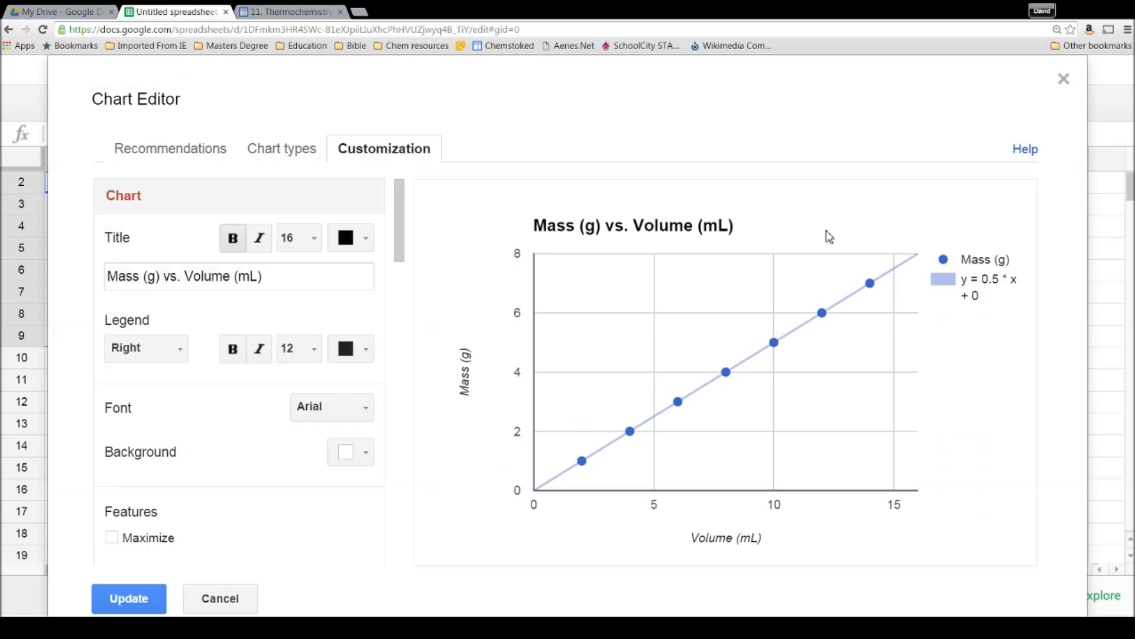
{"action": "scroll", "coordinate": [282, 378], "scroll_direction": "down", "scroll_amount": 1}
{"action": "scroll", "coordinate": [282, 378], "scroll_direction": "up", "scroll_amount": 1}
{"action": "left_click", "coordinate": [279, 151]}
{"action": "scroll", "coordinate": [189, 366], "scroll_direction": "down", "scroll_amount": 6}
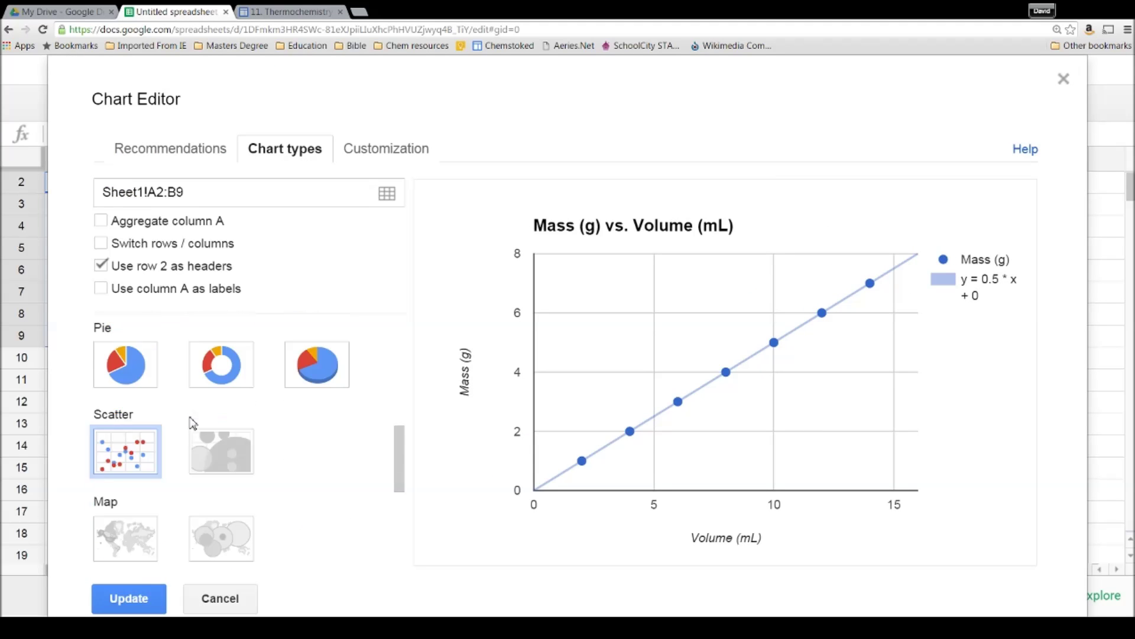
{"action": "scroll", "coordinate": [193, 413], "scroll_direction": "up", "scroll_amount": 3}
{"action": "scroll", "coordinate": [222, 440], "scroll_direction": "up", "scroll_amount": 1}
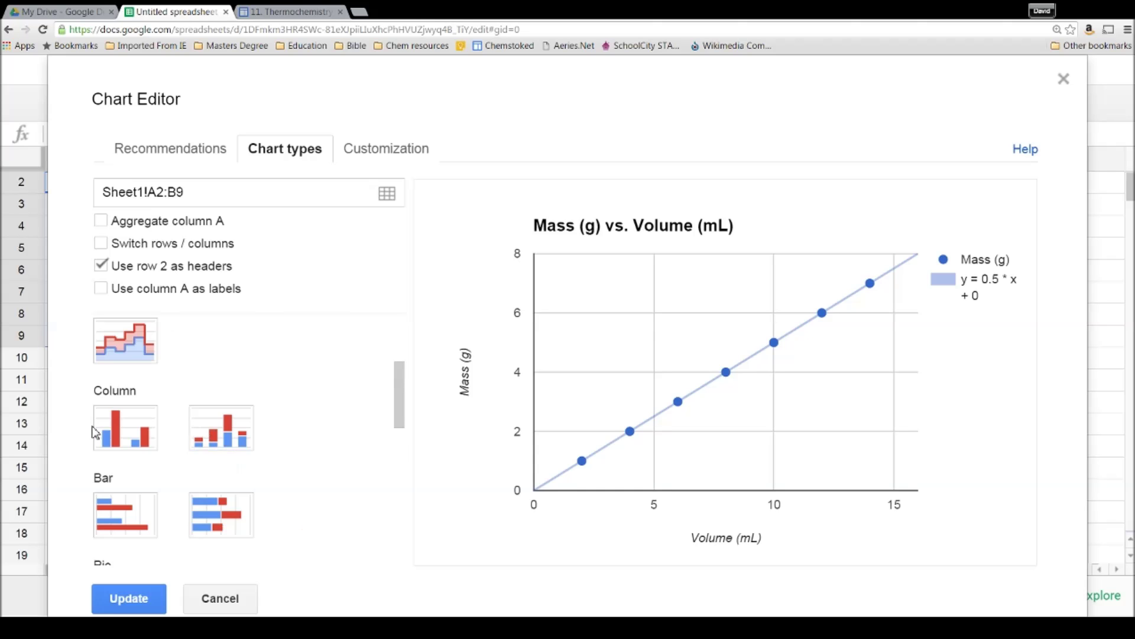
{"action": "scroll", "coordinate": [95, 431], "scroll_direction": "up", "scroll_amount": 3}
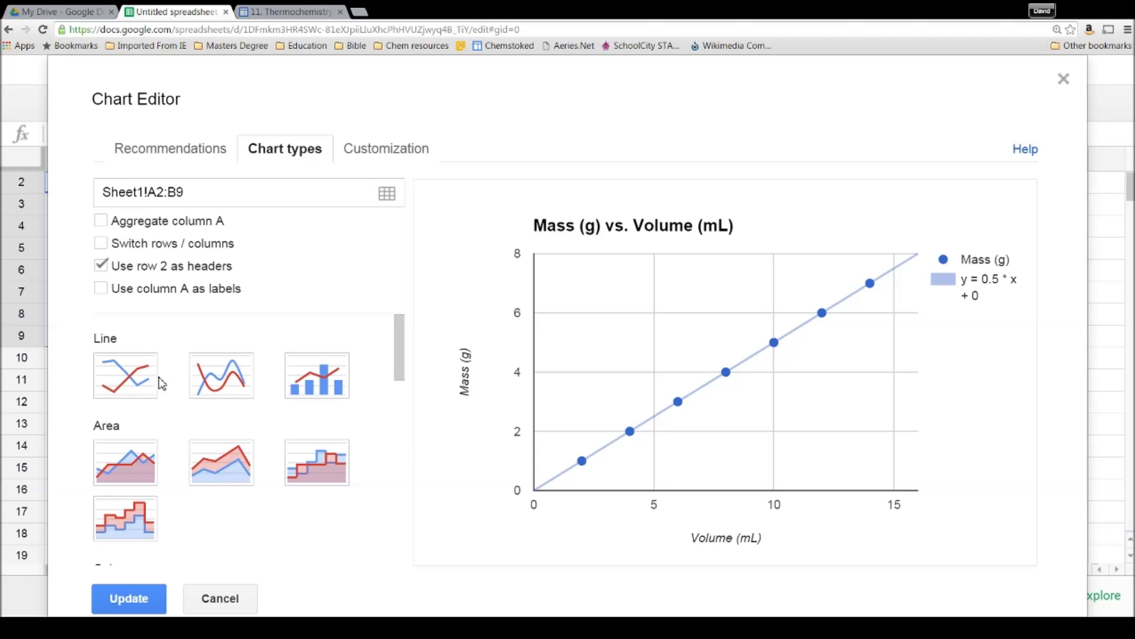
{"action": "left_click", "coordinate": [357, 150]}
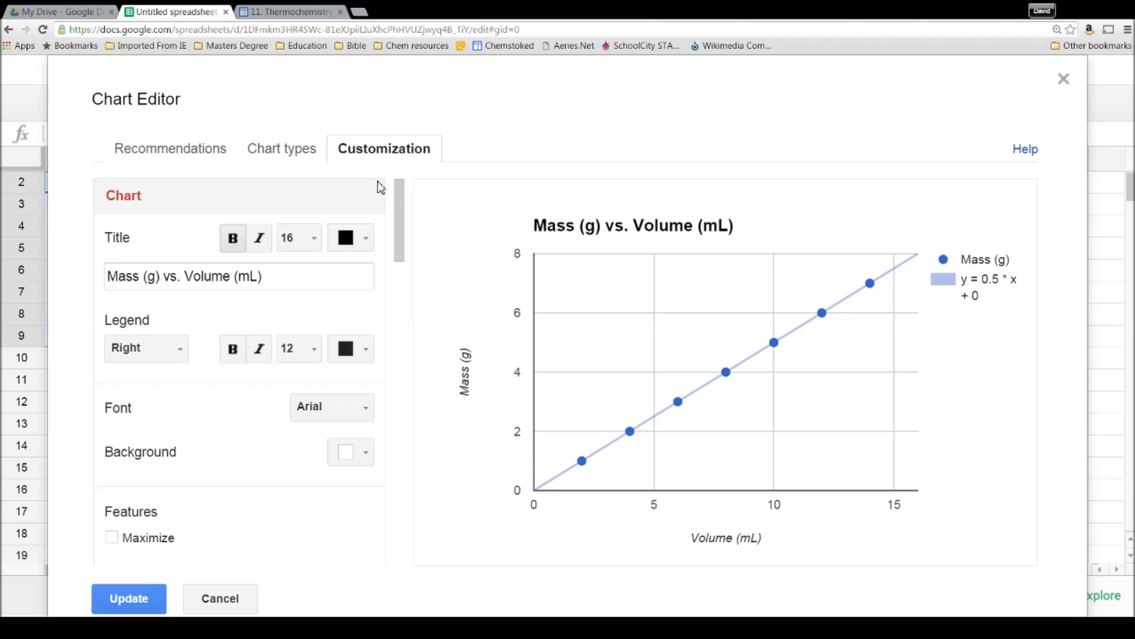
{"action": "scroll", "coordinate": [231, 354], "scroll_direction": "down", "scroll_amount": 15}
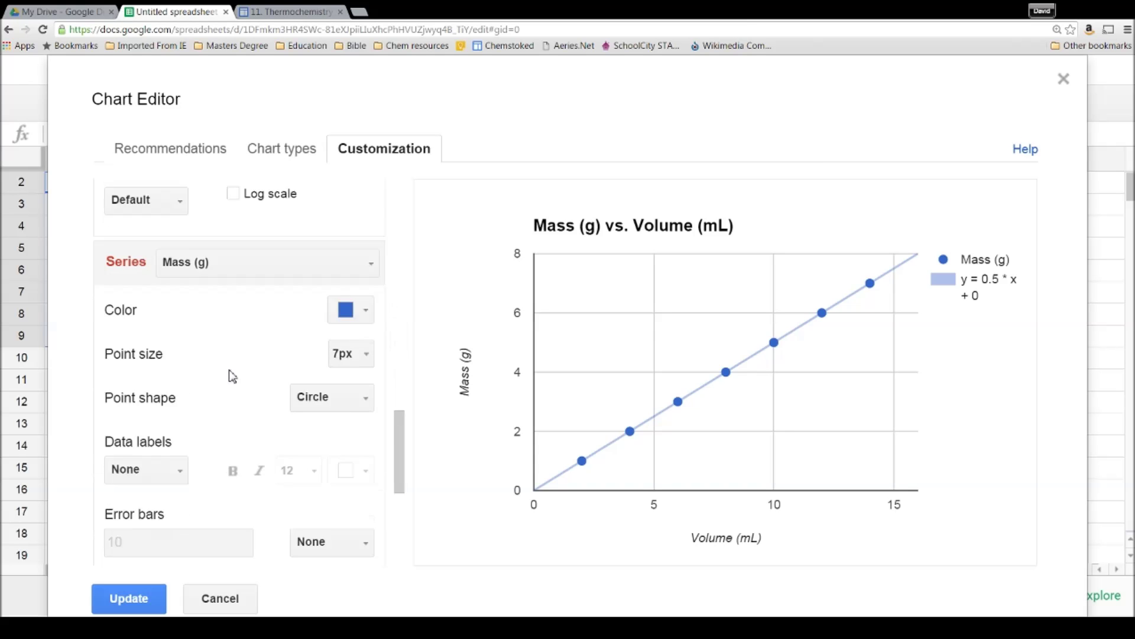
{"action": "scroll", "coordinate": [234, 383], "scroll_direction": "down", "scroll_amount": 5}
{"action": "scroll", "coordinate": [235, 388], "scroll_direction": "up", "scroll_amount": 10}
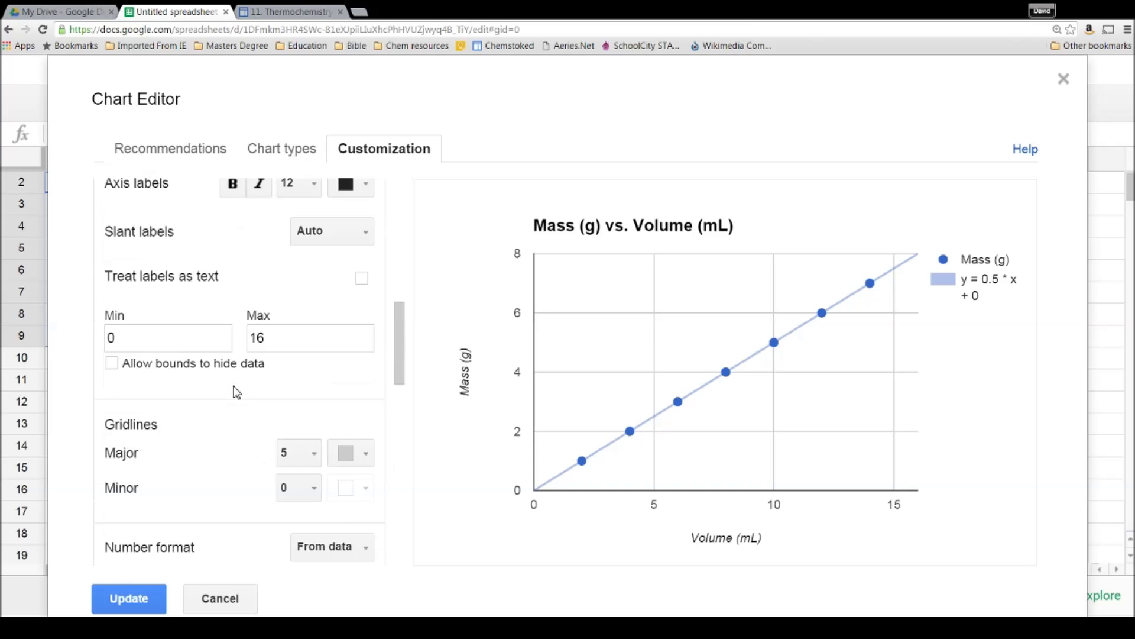
{"action": "left_click", "coordinate": [145, 607]}
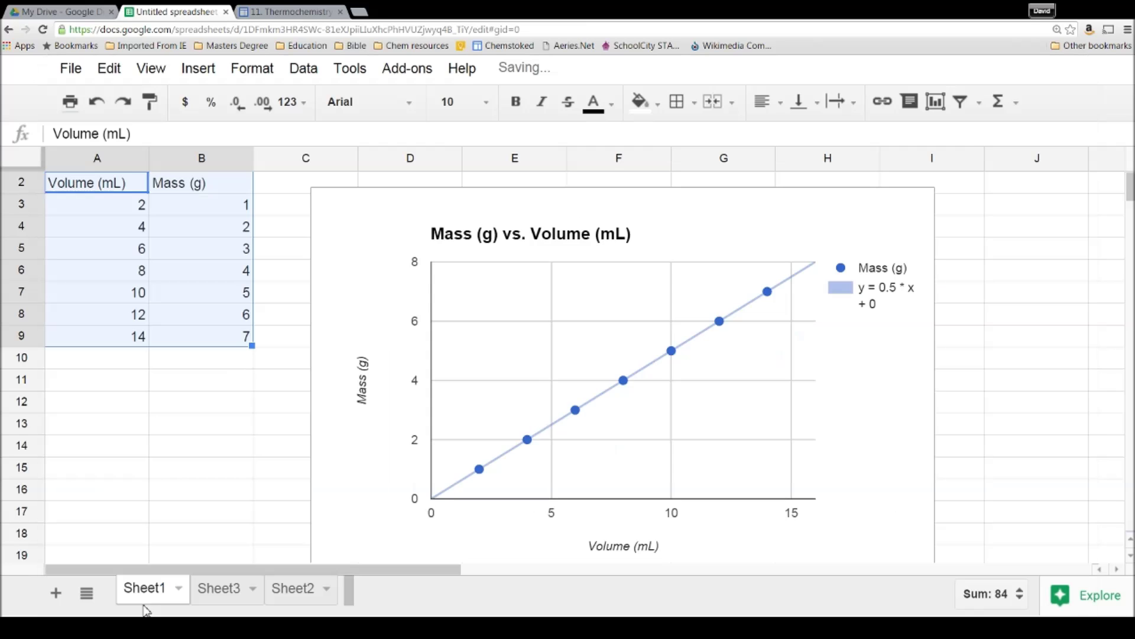
Clear the selection and switch to Sheet3 with the Item A and Item B data.
{"action": "left_click", "coordinate": [272, 318]}
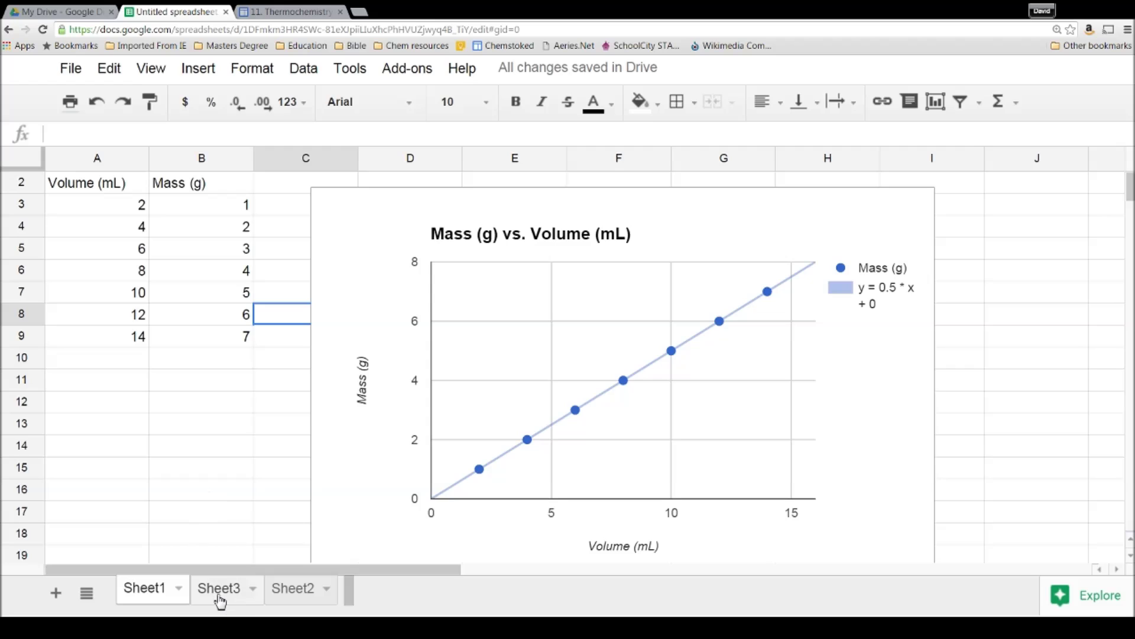
{"action": "left_click", "coordinate": [220, 601]}
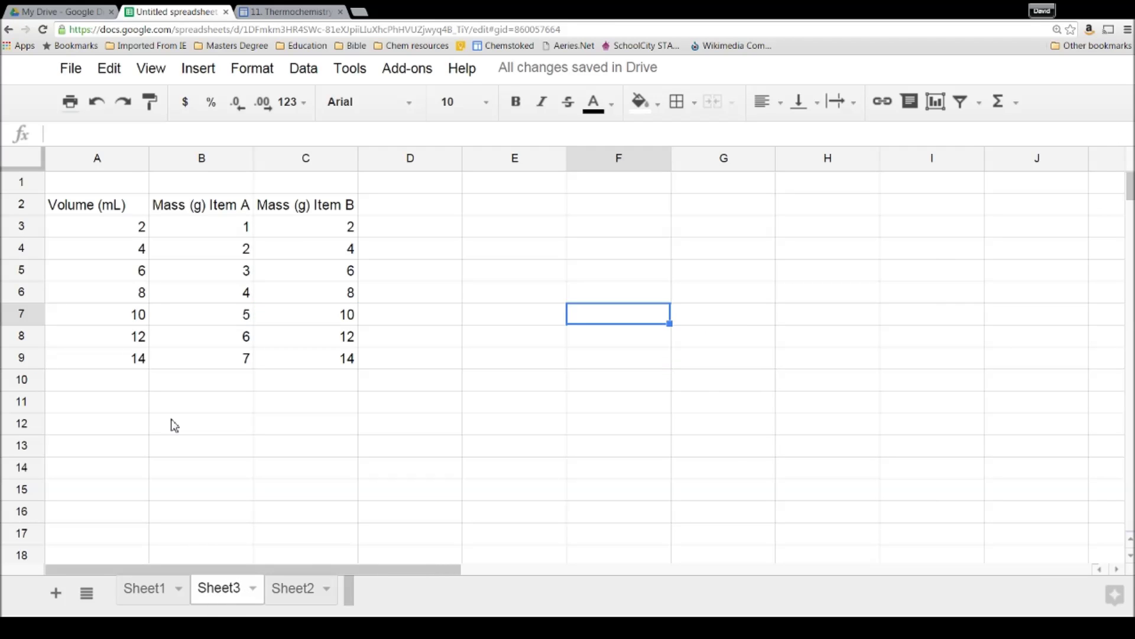
Glance back at the Sheet1 chart, then inspect Sheet3's header cells A1 to C1.
{"action": "left_click", "coordinate": [151, 591]}
{"action": "left_click", "coordinate": [228, 597]}
{"action": "left_click", "coordinate": [109, 186]}
{"action": "left_click", "coordinate": [231, 188]}
{"action": "left_click", "coordinate": [306, 188]}
{"action": "left_click", "coordinate": [219, 188]}
{"action": "left_click", "coordinate": [269, 188]}
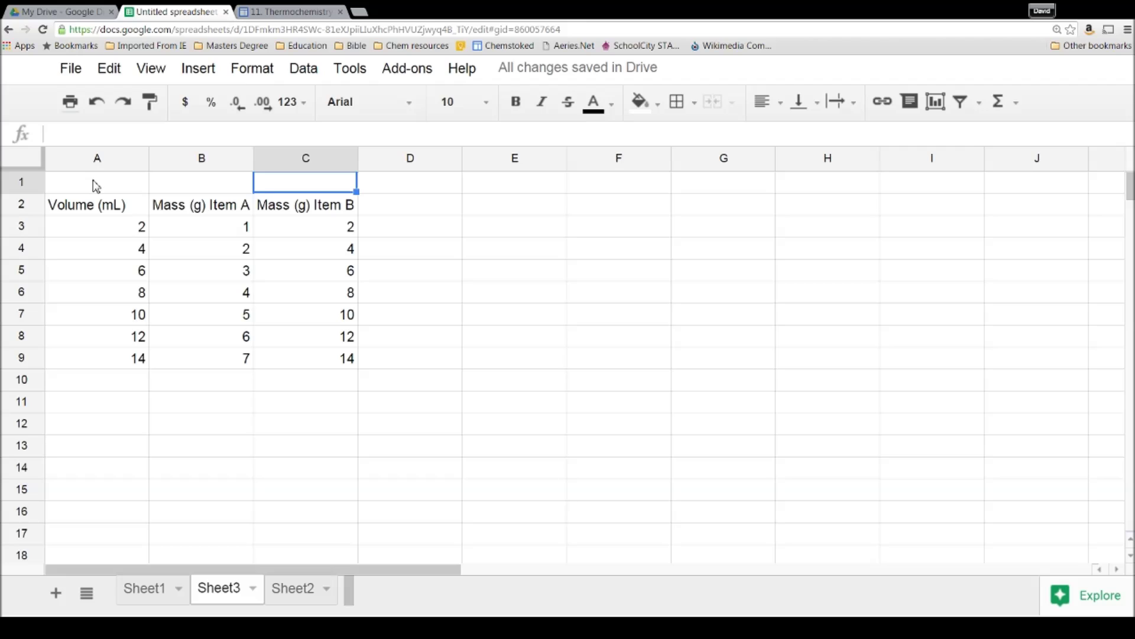
{"action": "left_click", "coordinate": [112, 188]}
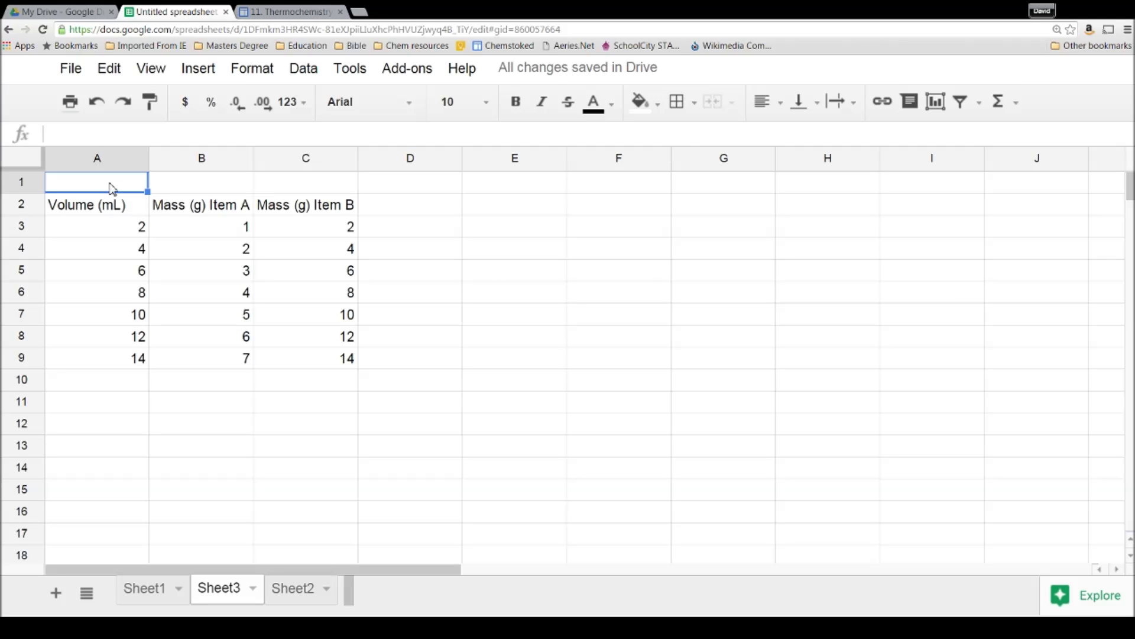
Label A1 'x values' and both B1 and C1 'y value'.
{"action": "type", "text": "x"}
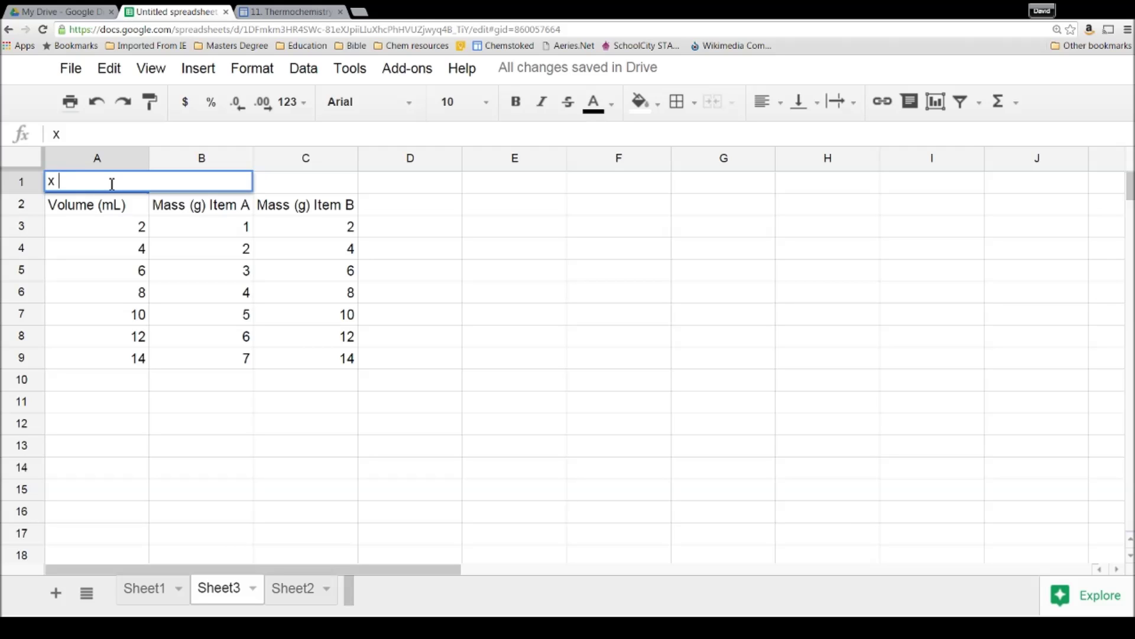
{"action": "type", "text": " values"}
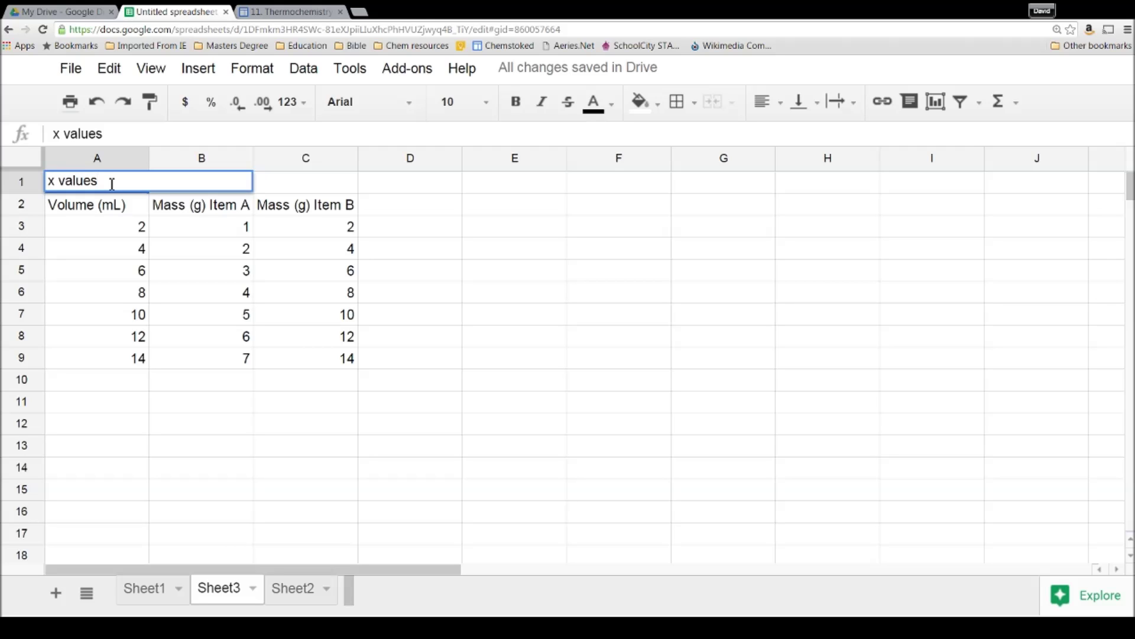
{"action": "key", "text": "Tab"}
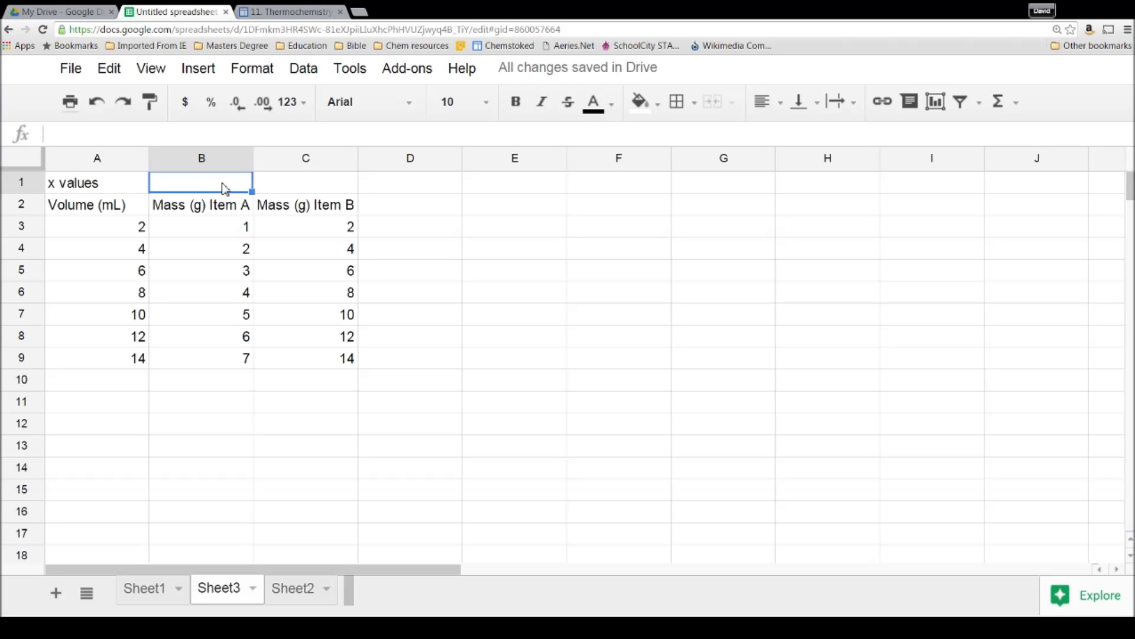
{"action": "type", "text": "y v"}
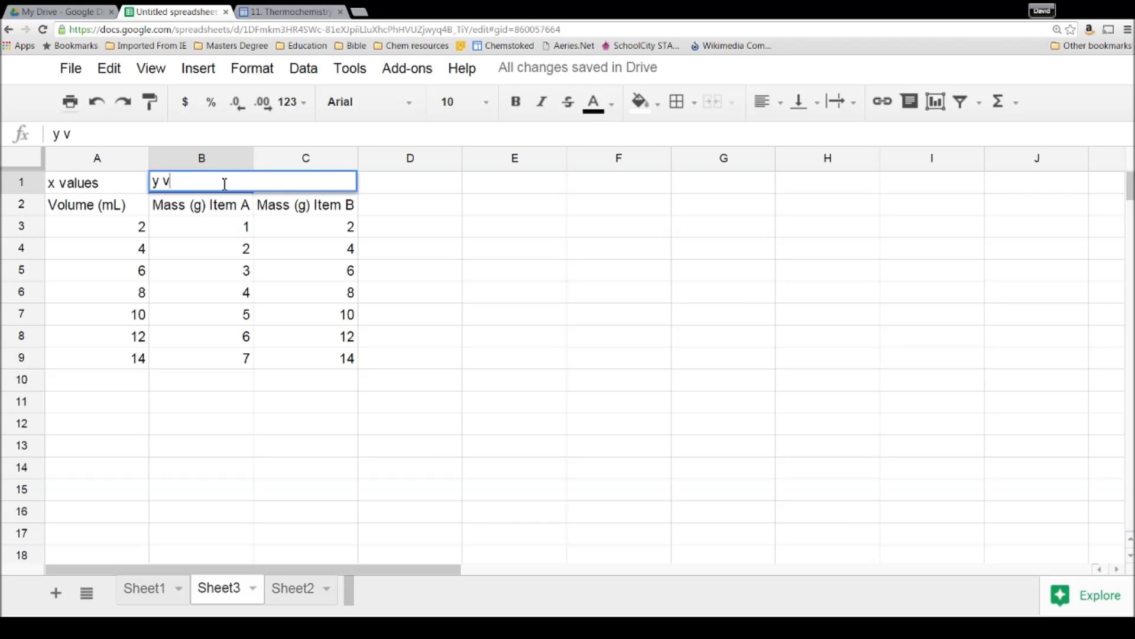
{"action": "type", "text": "alue"}
{"action": "key", "text": "Tab"}
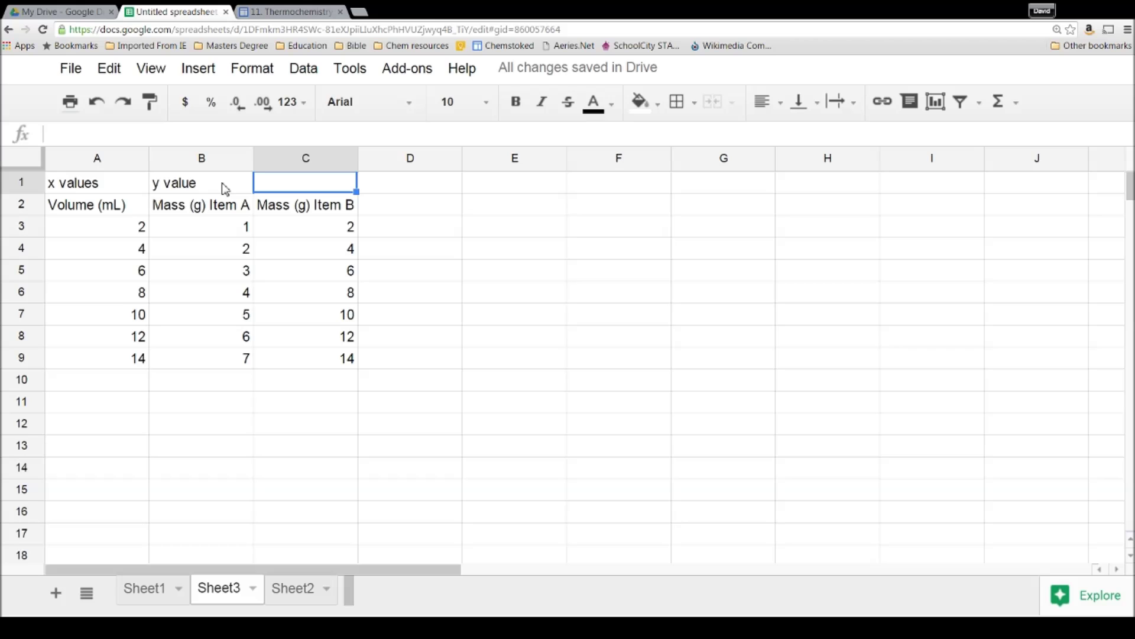
{"action": "type", "text": "y value"}
{"action": "key", "text": "Return"}
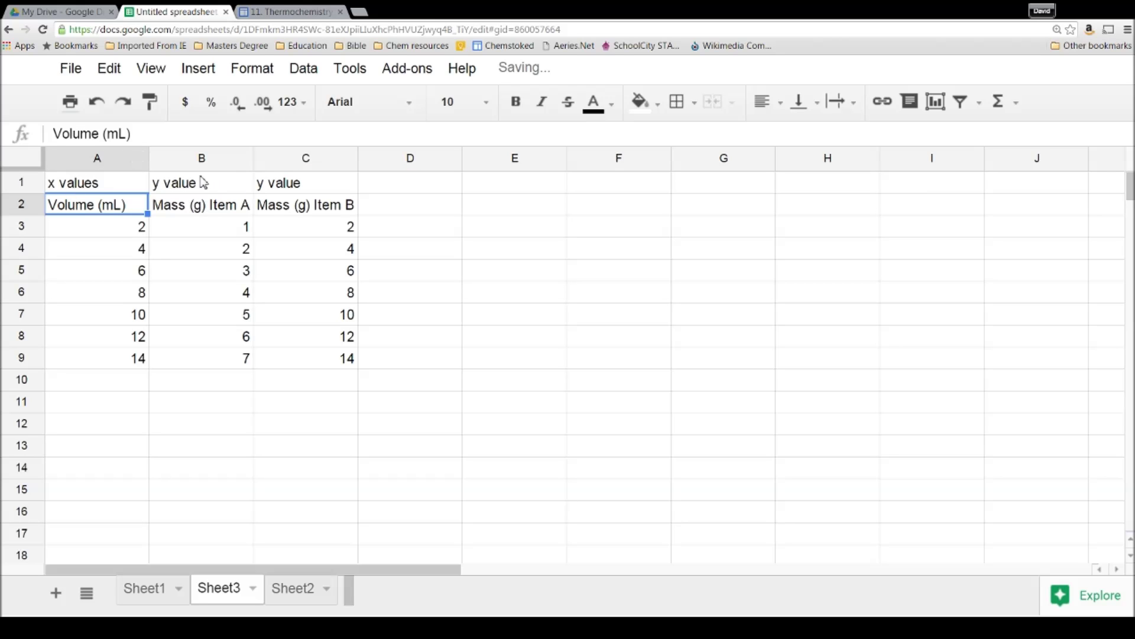
Leave B1's label as is and select the data range A2:C9.
{"action": "left_click", "coordinate": [203, 182]}
{"action": "double_click", "coordinate": [202, 182]}
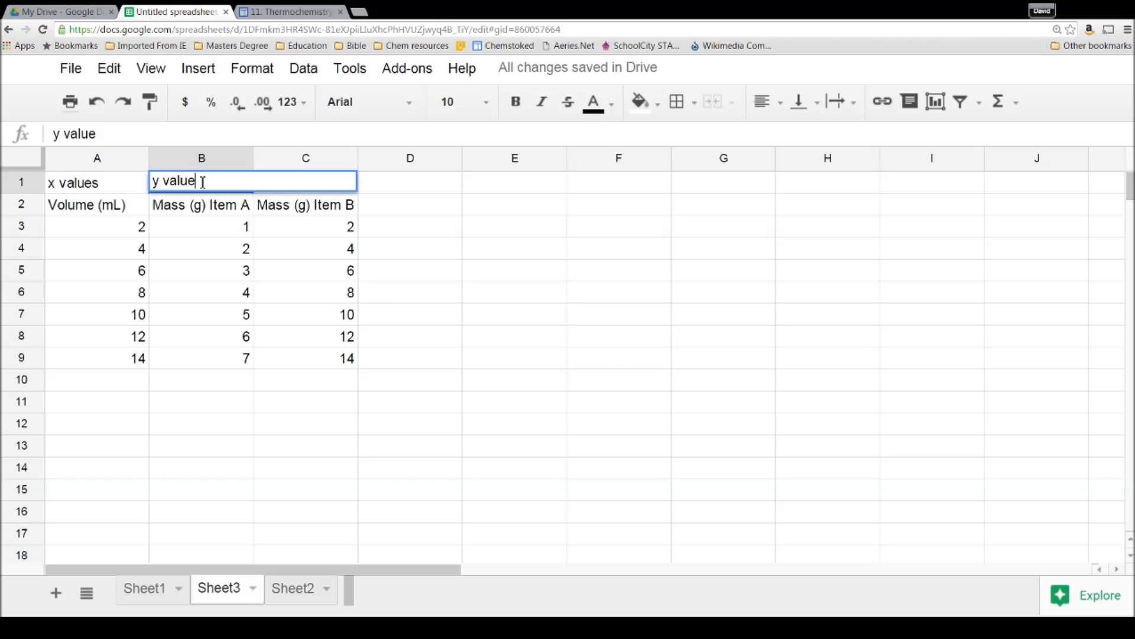
{"action": "left_click", "coordinate": [227, 231]}
{"action": "left_click_drag", "start_coordinate": [87, 203], "coordinate": [292, 363]}
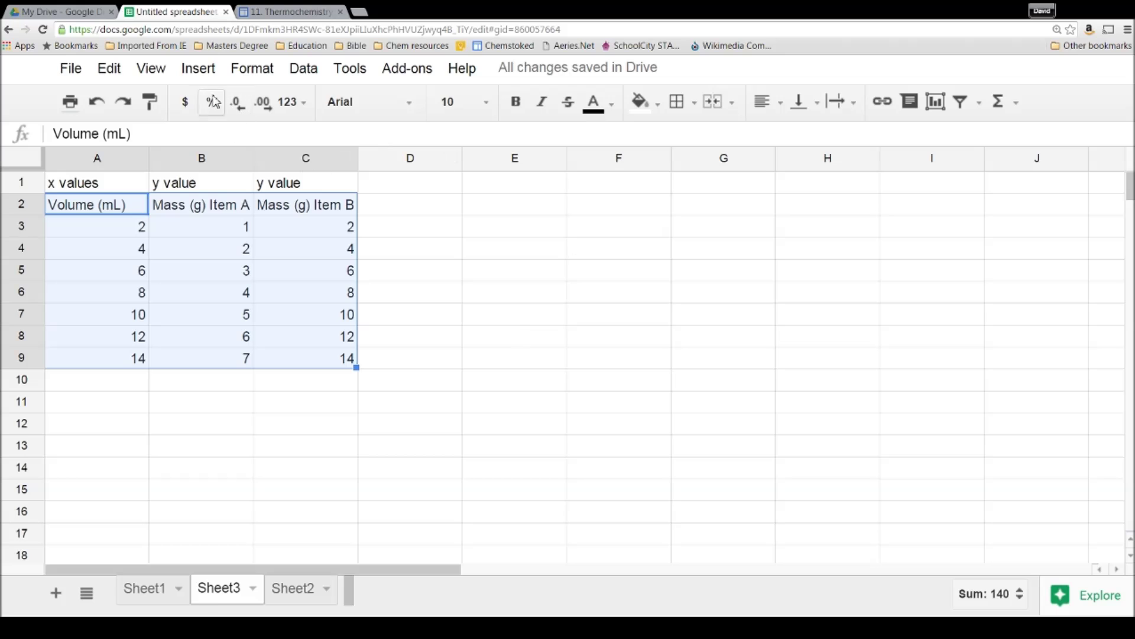
{"action": "left_click", "coordinate": [199, 68]}
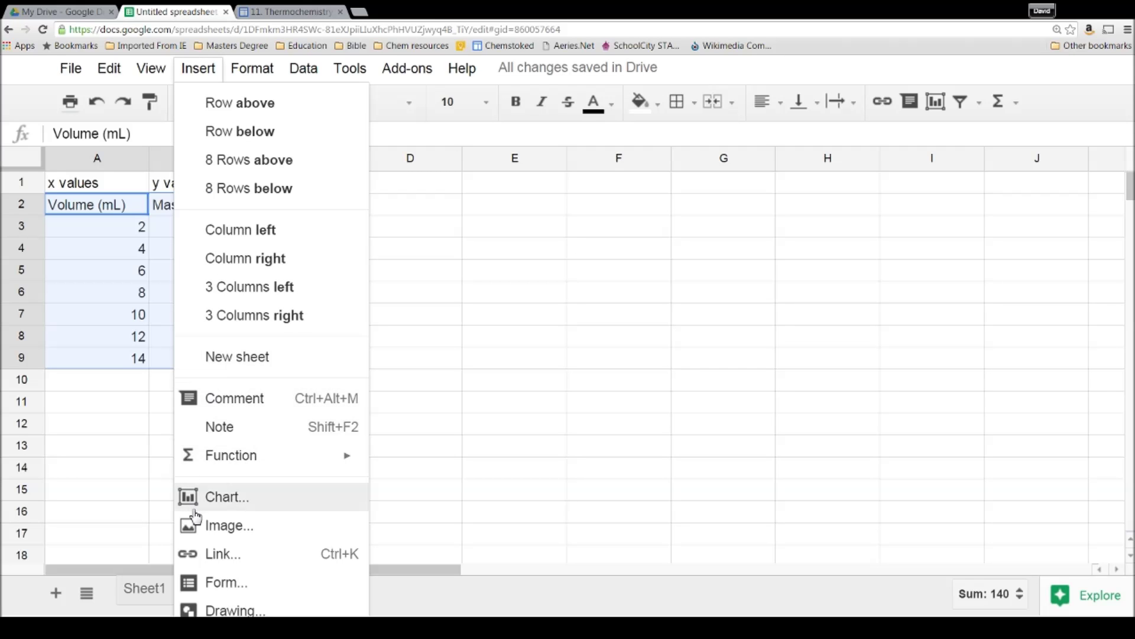
Insert a Scatter chart of A2:C9 and move it right of the data table.
{"action": "left_click", "coordinate": [231, 496]}
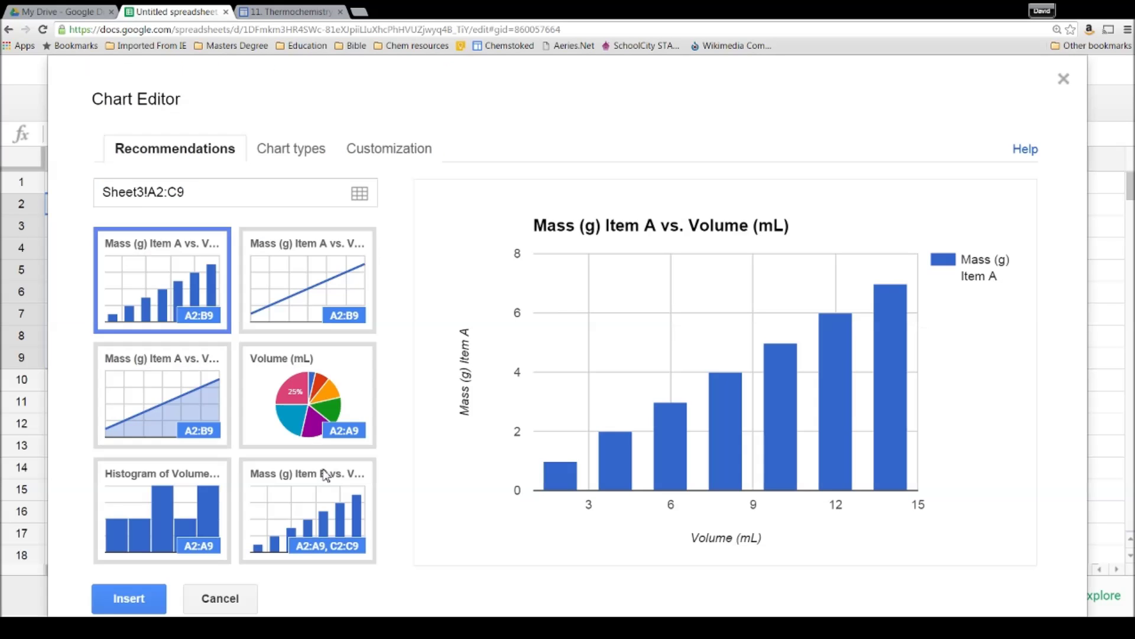
{"action": "left_click", "coordinate": [296, 152]}
{"action": "scroll", "coordinate": [223, 355], "scroll_direction": "down", "scroll_amount": 7}
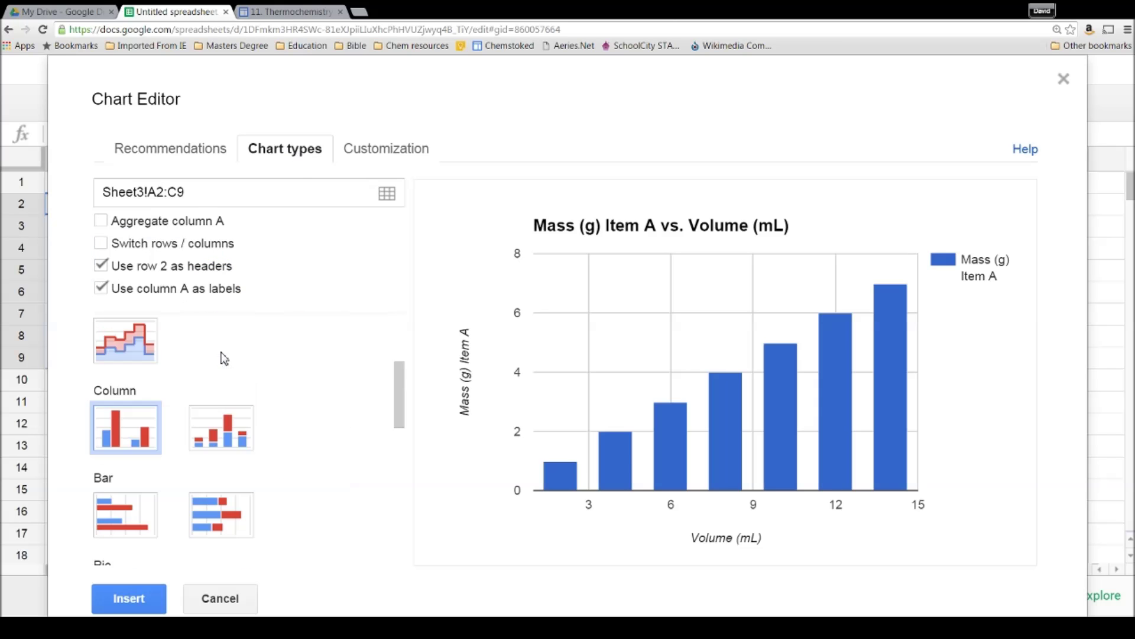
{"action": "left_click", "coordinate": [121, 437]}
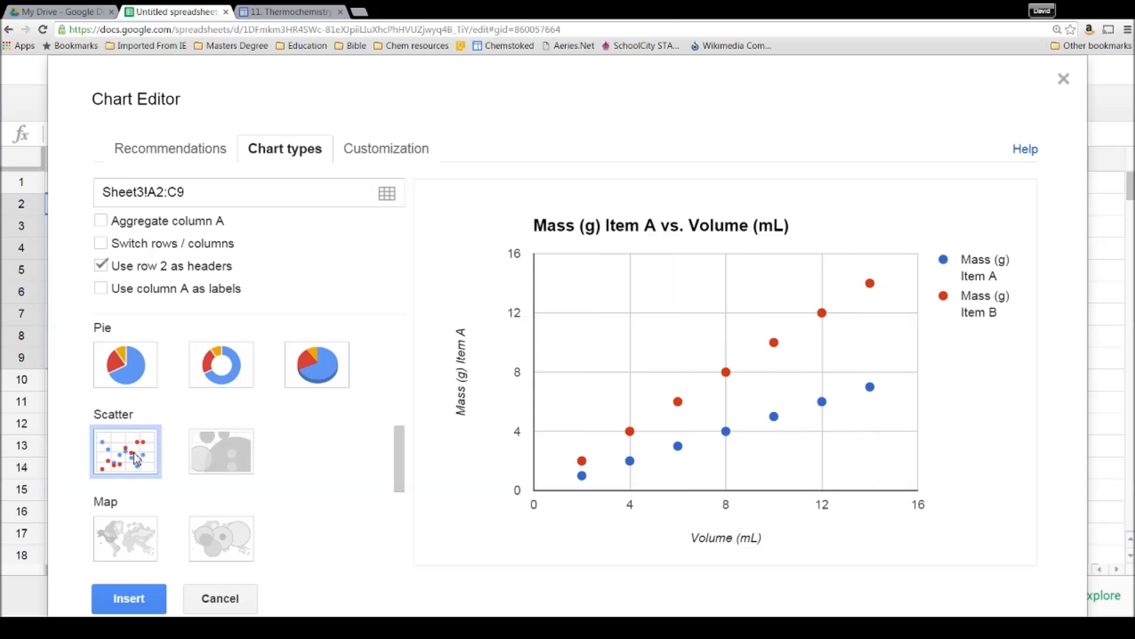
{"action": "left_click", "coordinate": [148, 599]}
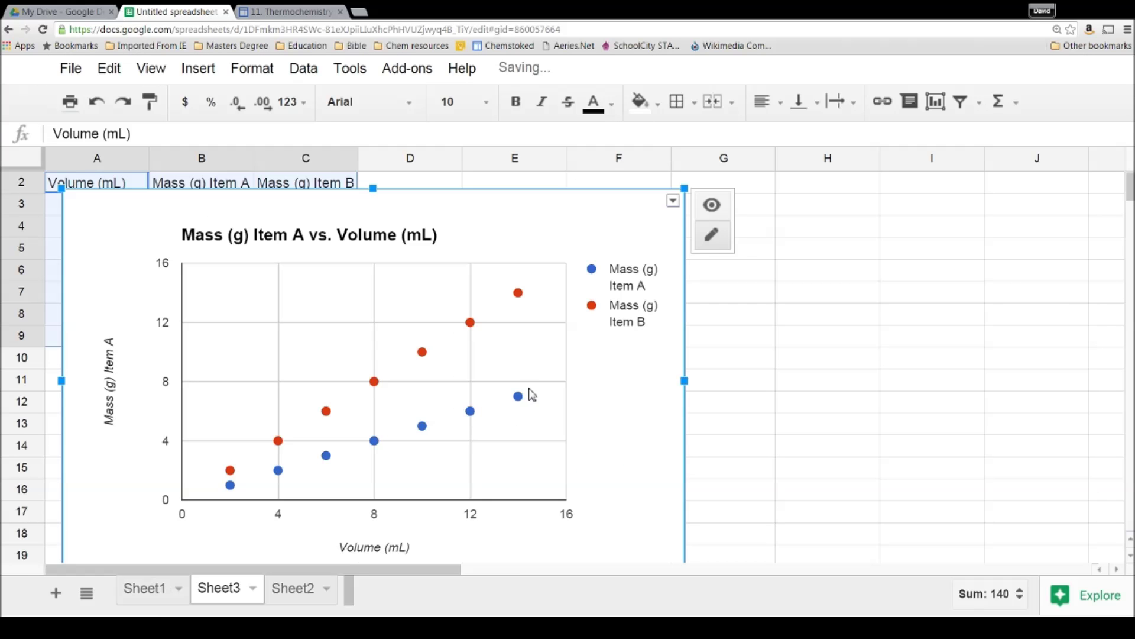
{"action": "left_click_drag", "start_coordinate": [474, 221], "coordinate": [797, 218]}
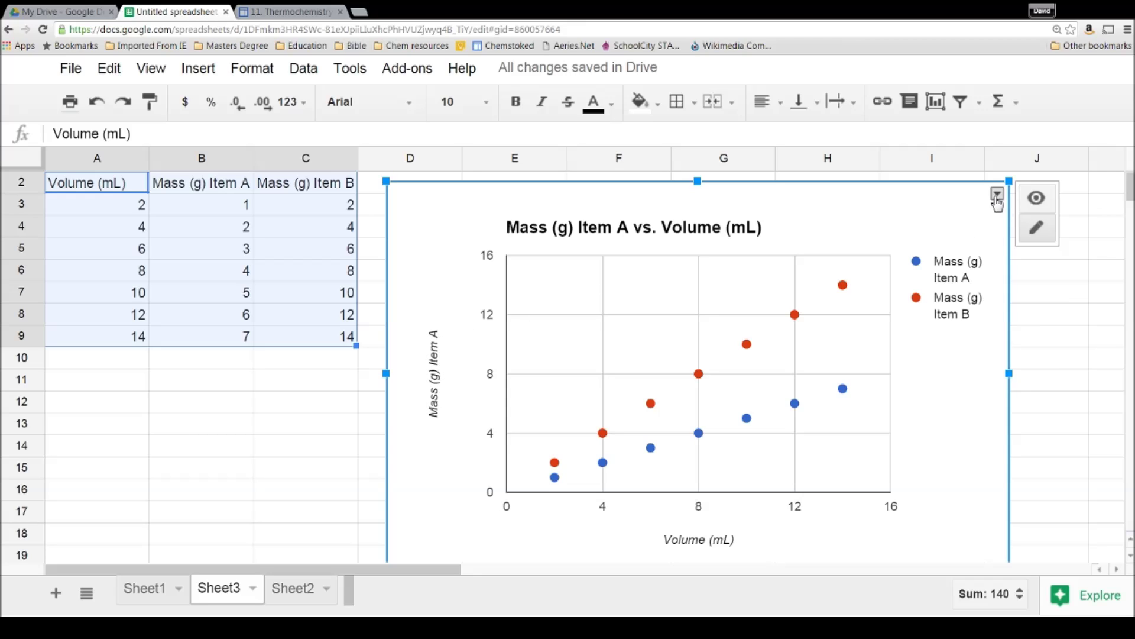
Through Advanced edit, retitle the left vertical axis of the two-item chart 'Mass (g)'.
{"action": "right_click", "coordinate": [871, 238]}
{"action": "right_click", "coordinate": [844, 352]}
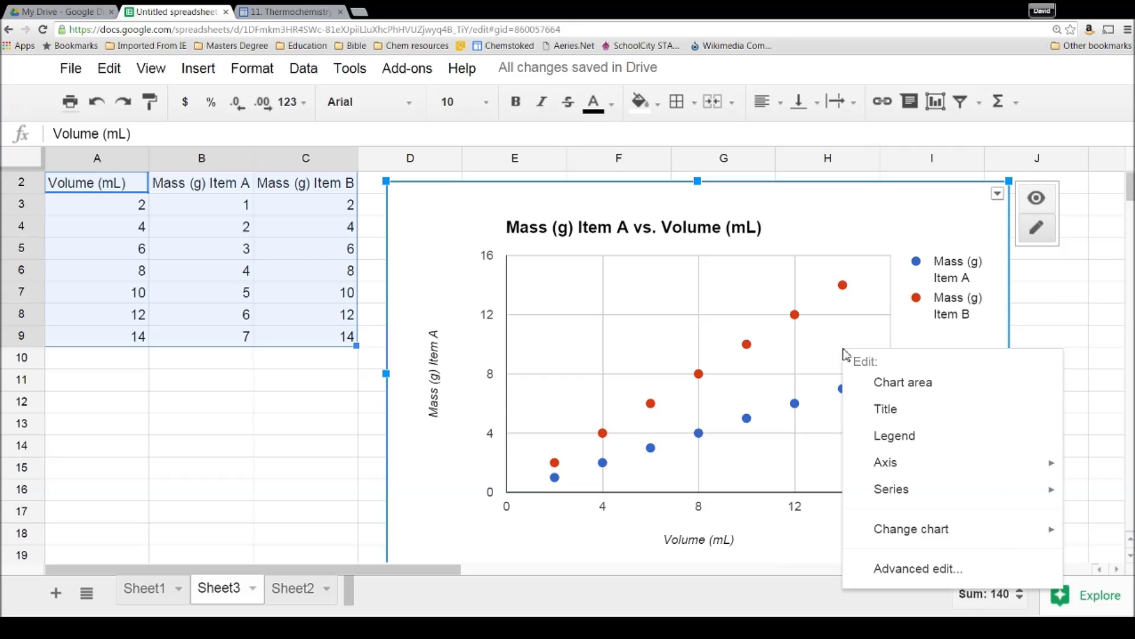
{"action": "left_click", "coordinate": [900, 569]}
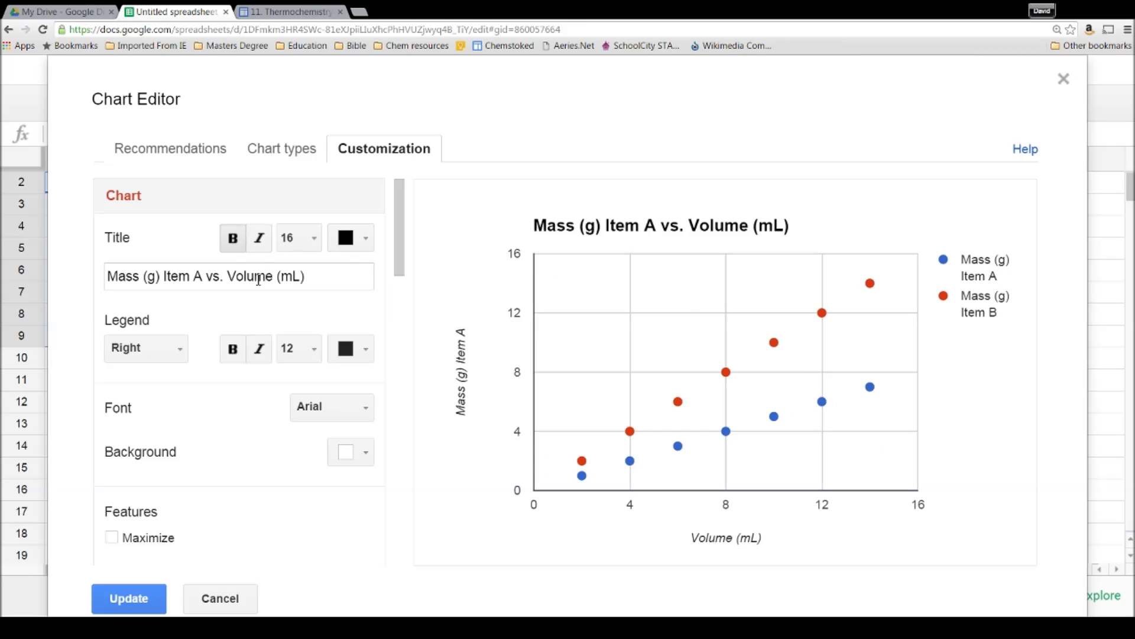
{"action": "scroll", "coordinate": [213, 457], "scroll_direction": "down", "scroll_amount": 4}
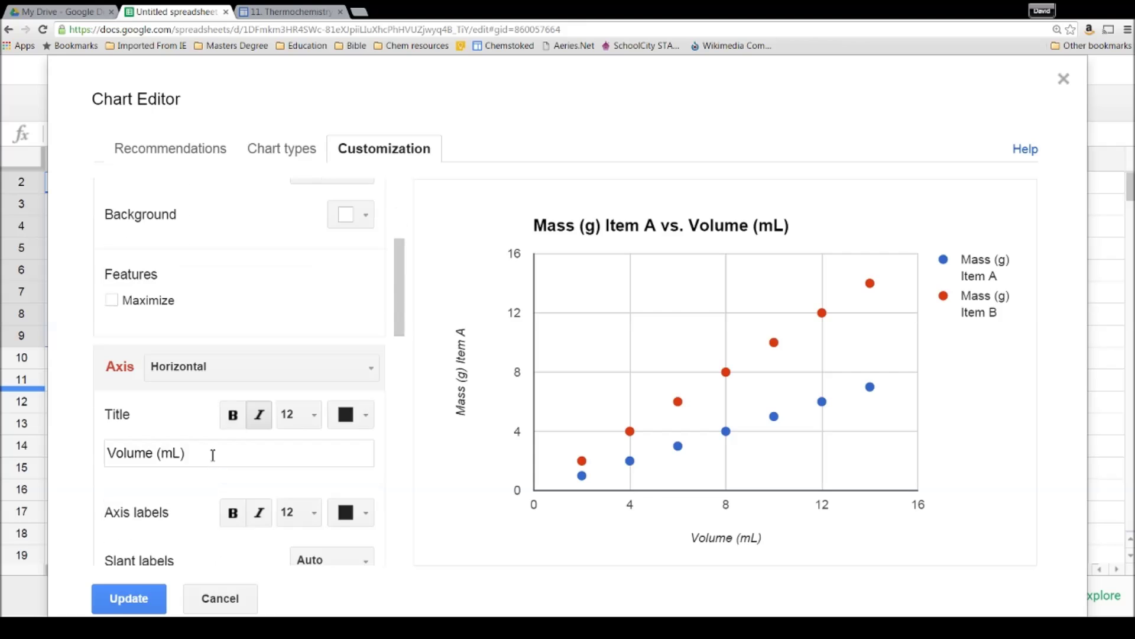
{"action": "left_click", "coordinate": [177, 371]}
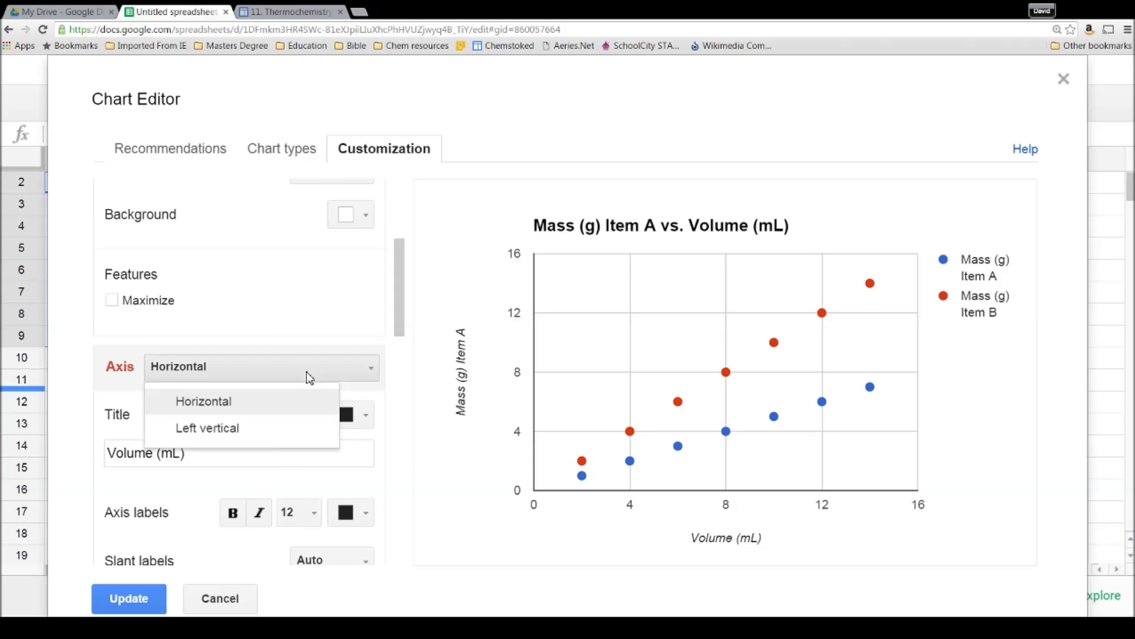
{"action": "left_click", "coordinate": [277, 431]}
{"action": "left_click", "coordinate": [196, 454]}
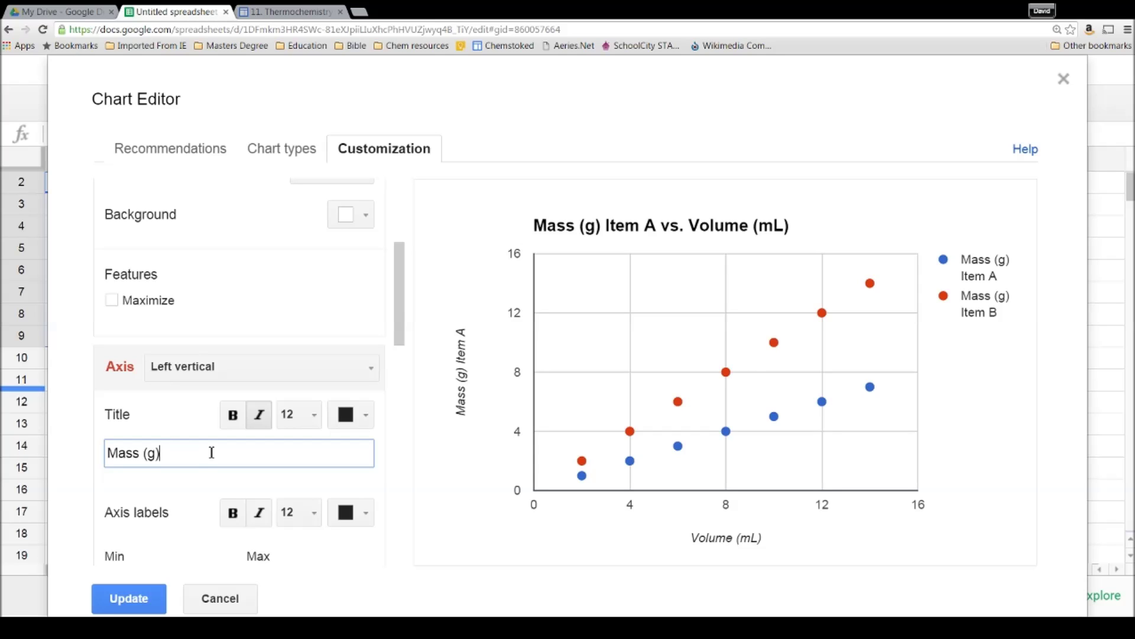
{"action": "left_click", "coordinate": [297, 485]}
{"action": "scroll", "coordinate": [226, 451], "scroll_direction": "down", "scroll_amount": 1}
{"action": "scroll", "coordinate": [226, 451], "scroll_direction": "down", "scroll_amount": 12}
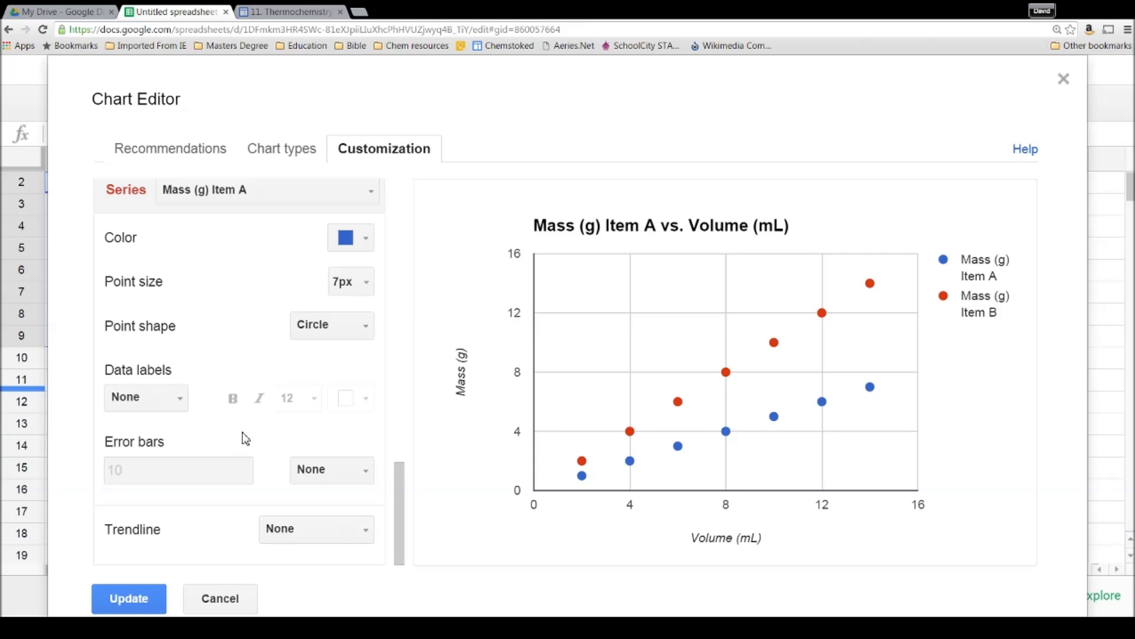
Give the Mass (g) Item A series a linear trendline labelled with its equation, y = 0.5 * x + 0.
{"action": "scroll", "coordinate": [246, 439], "scroll_direction": "up", "scroll_amount": 1}
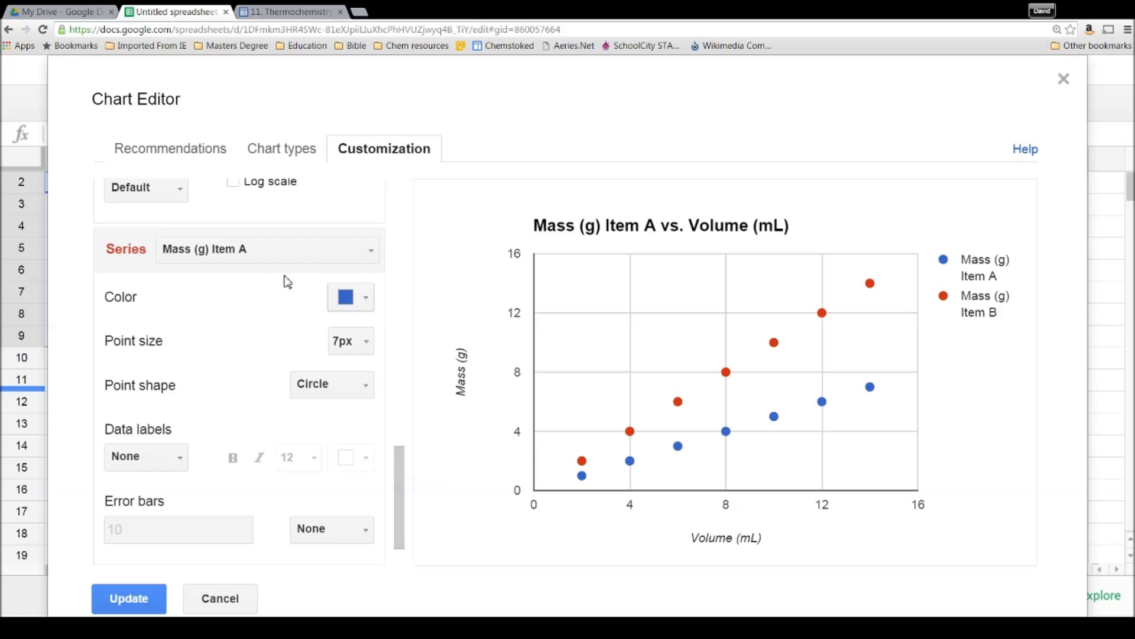
{"action": "scroll", "coordinate": [281, 514], "scroll_direction": "down", "scroll_amount": 1}
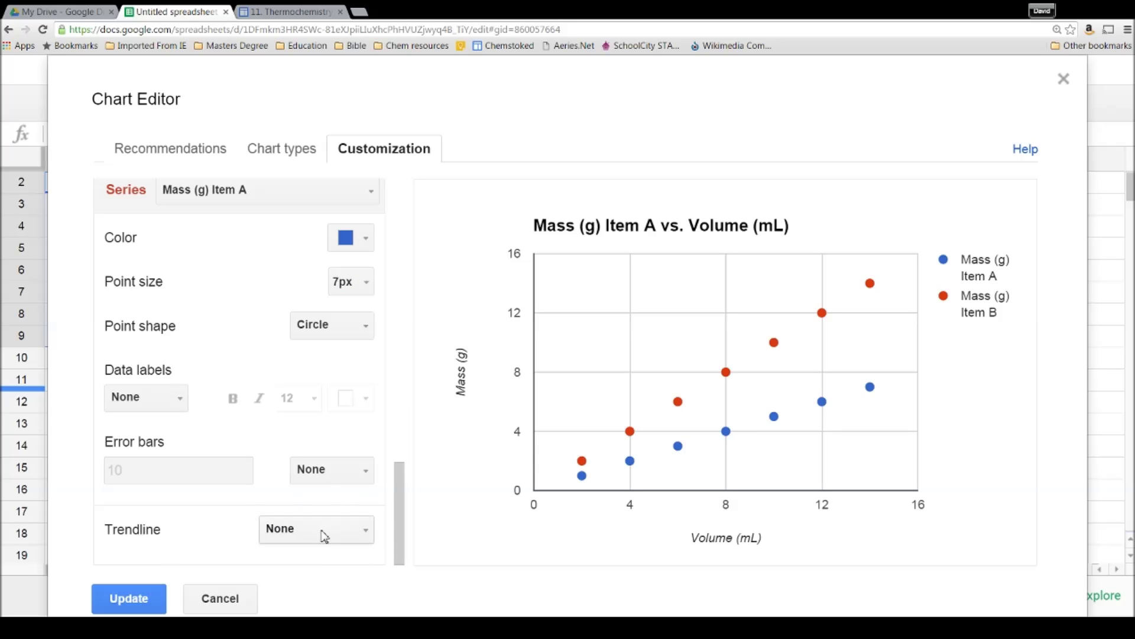
{"action": "left_click", "coordinate": [347, 525]}
{"action": "left_click", "coordinate": [324, 446]}
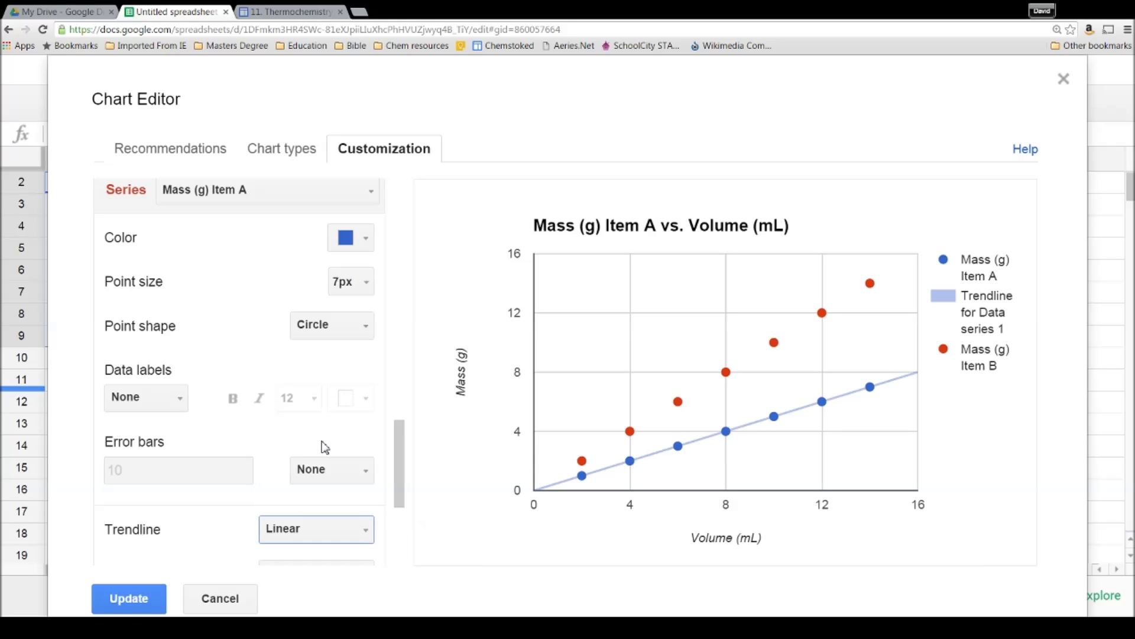
{"action": "scroll", "coordinate": [231, 520], "scroll_direction": "down", "scroll_amount": 2}
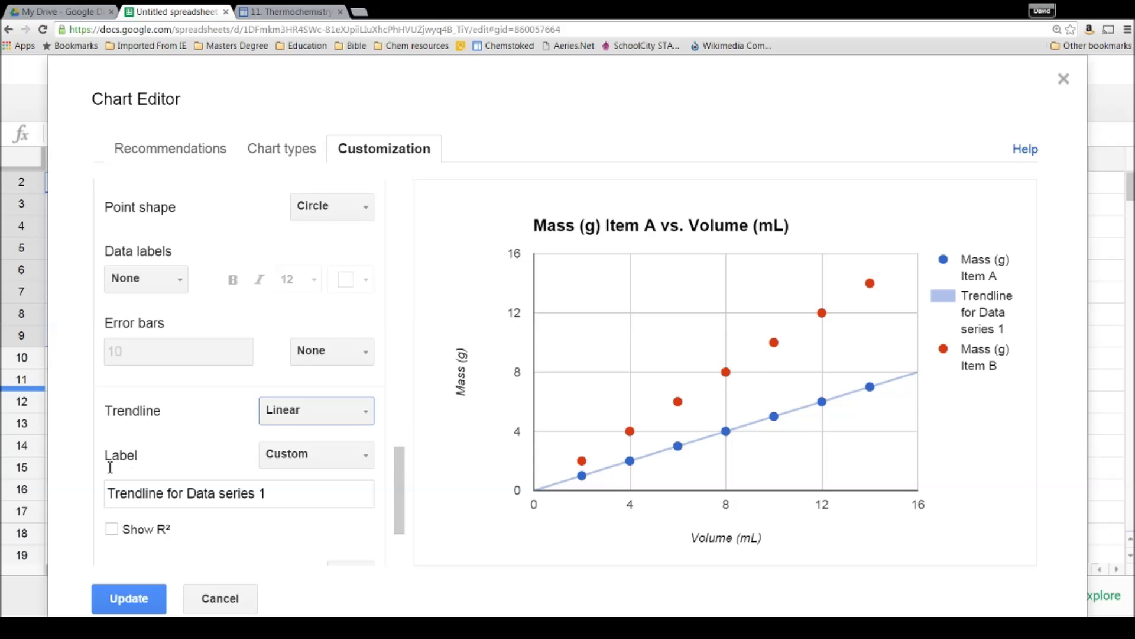
{"action": "left_click", "coordinate": [314, 455]}
{"action": "left_click", "coordinate": [317, 459]}
{"action": "left_click", "coordinate": [317, 458]}
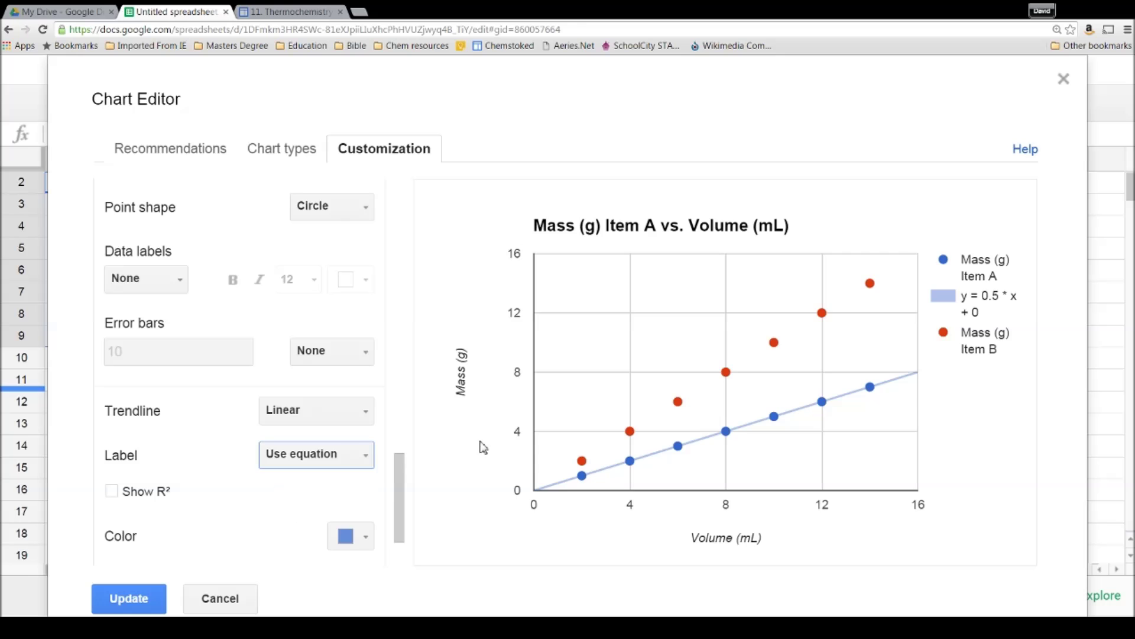
{"action": "mouse_move", "coordinate": [609, 458]}
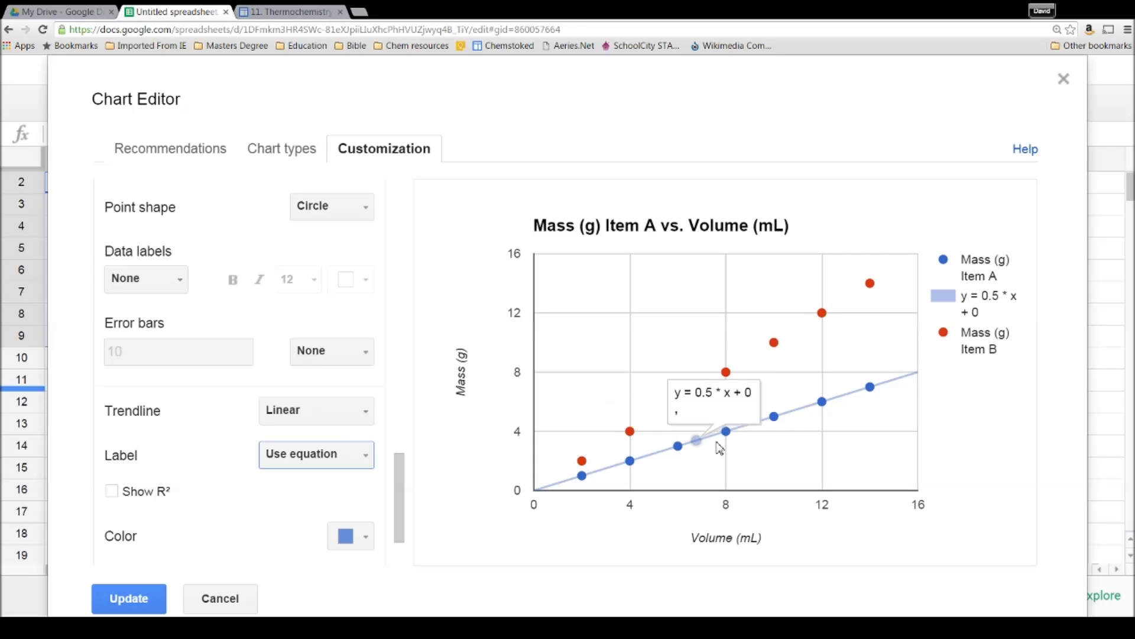
{"action": "mouse_move", "coordinate": [545, 476]}
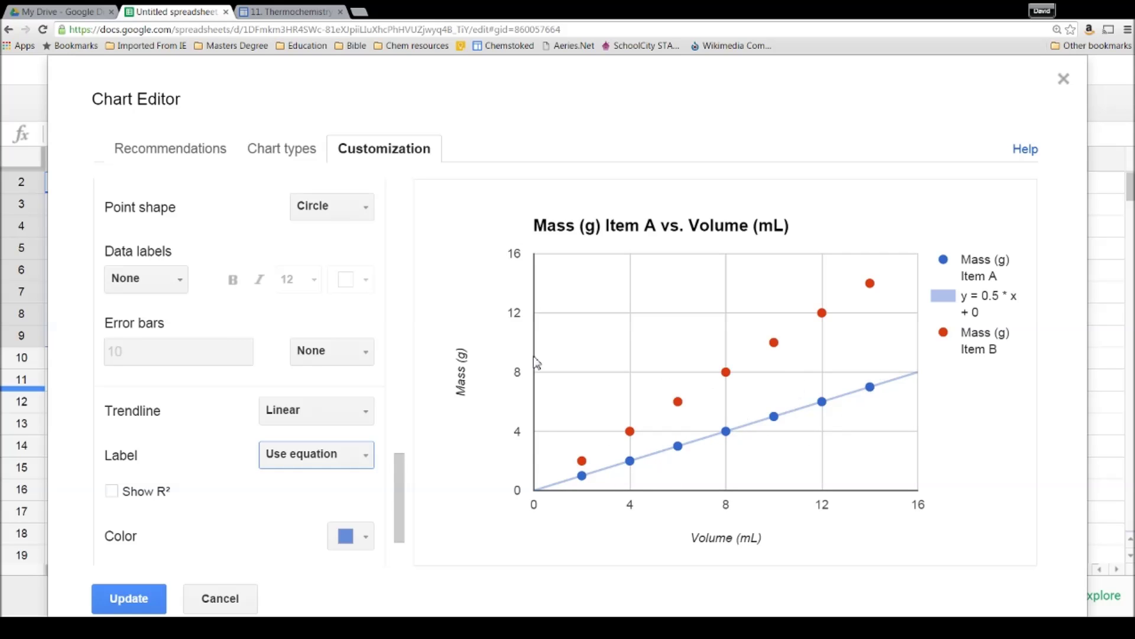
{"action": "scroll", "coordinate": [246, 249], "scroll_direction": "up", "scroll_amount": 3}
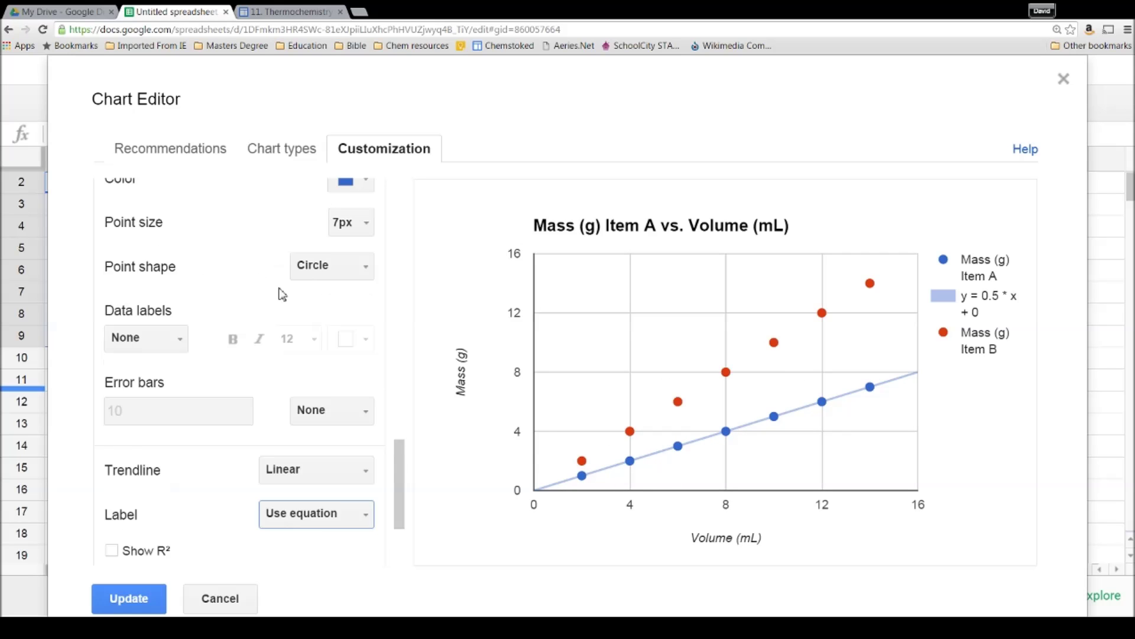
Add a linear trendline to the Mass (g) Item B series.
{"action": "left_click", "coordinate": [335, 250]}
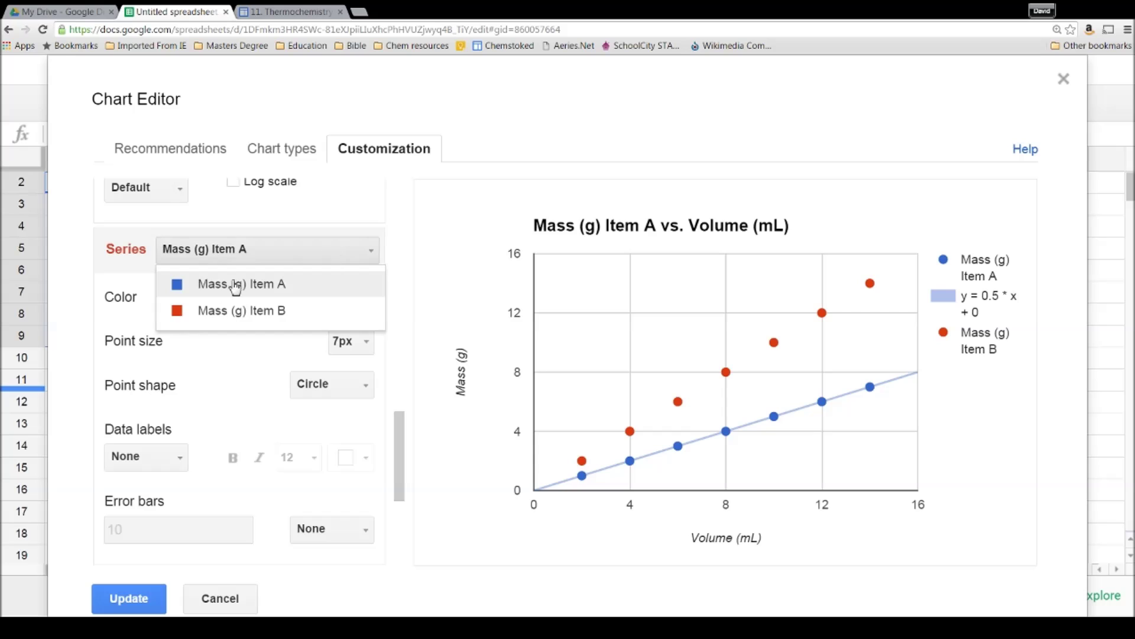
{"action": "left_click", "coordinate": [263, 316]}
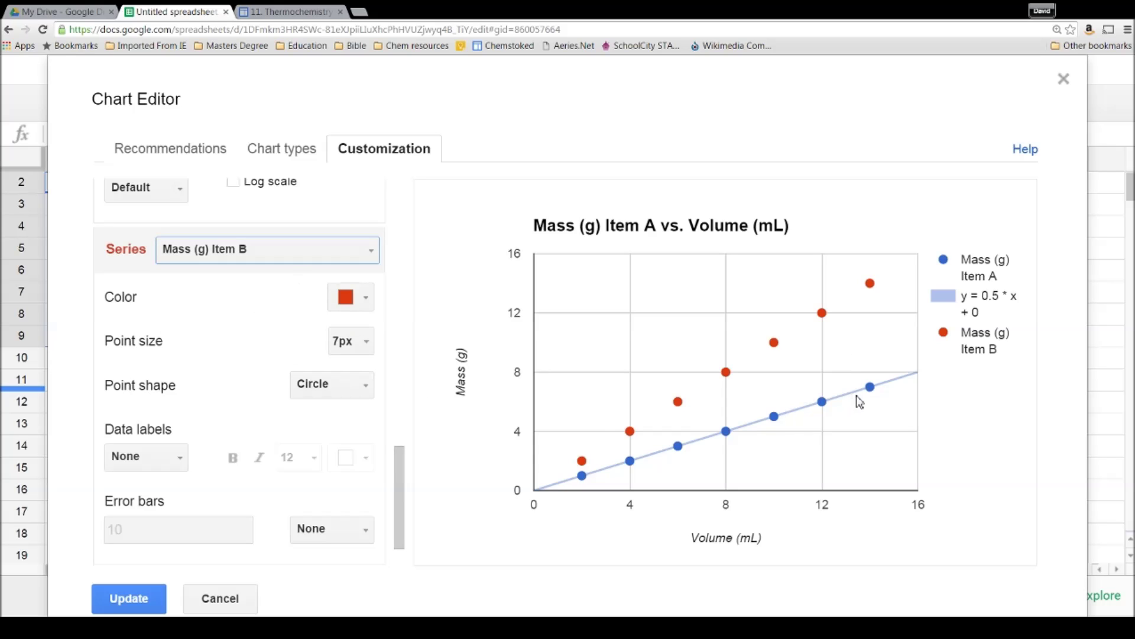
{"action": "scroll", "coordinate": [274, 413], "scroll_direction": "down", "scroll_amount": 1}
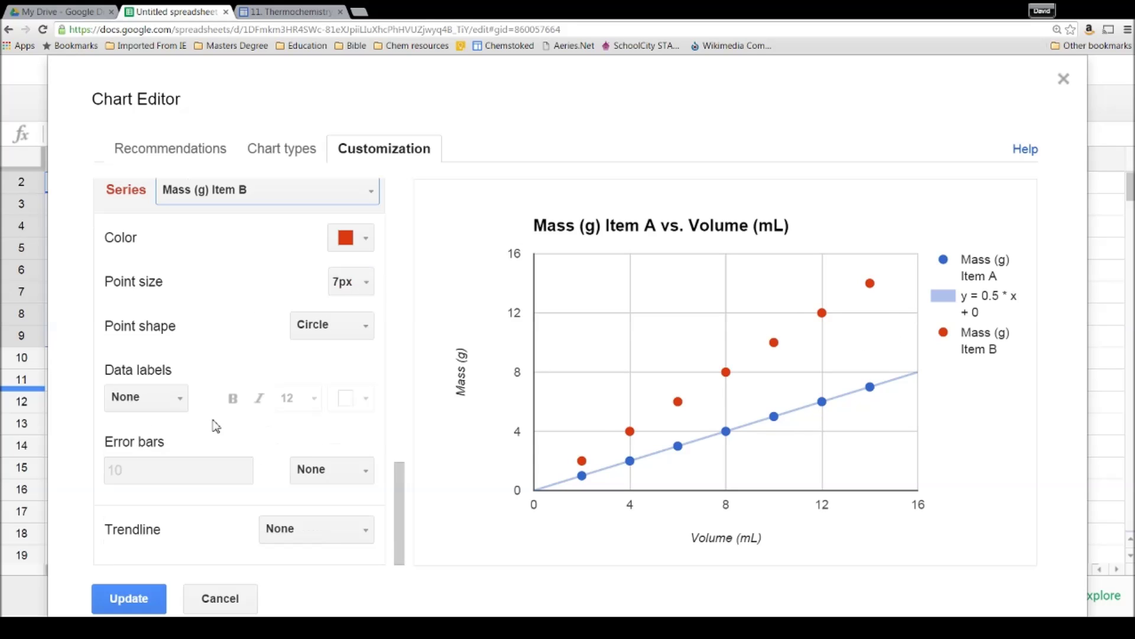
{"action": "left_click", "coordinate": [356, 539]}
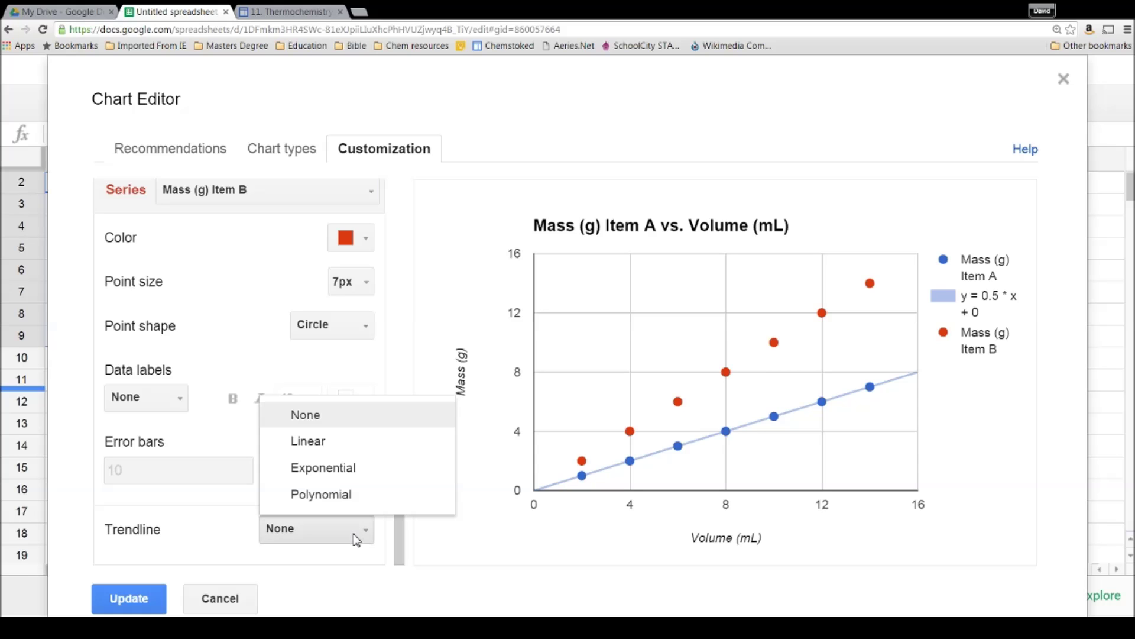
{"action": "left_click", "coordinate": [329, 451]}
Label the Item B trendline with its equation, y = x + 0, and apply the chart changes.
{"action": "scroll", "coordinate": [230, 529], "scroll_direction": "down", "scroll_amount": 2}
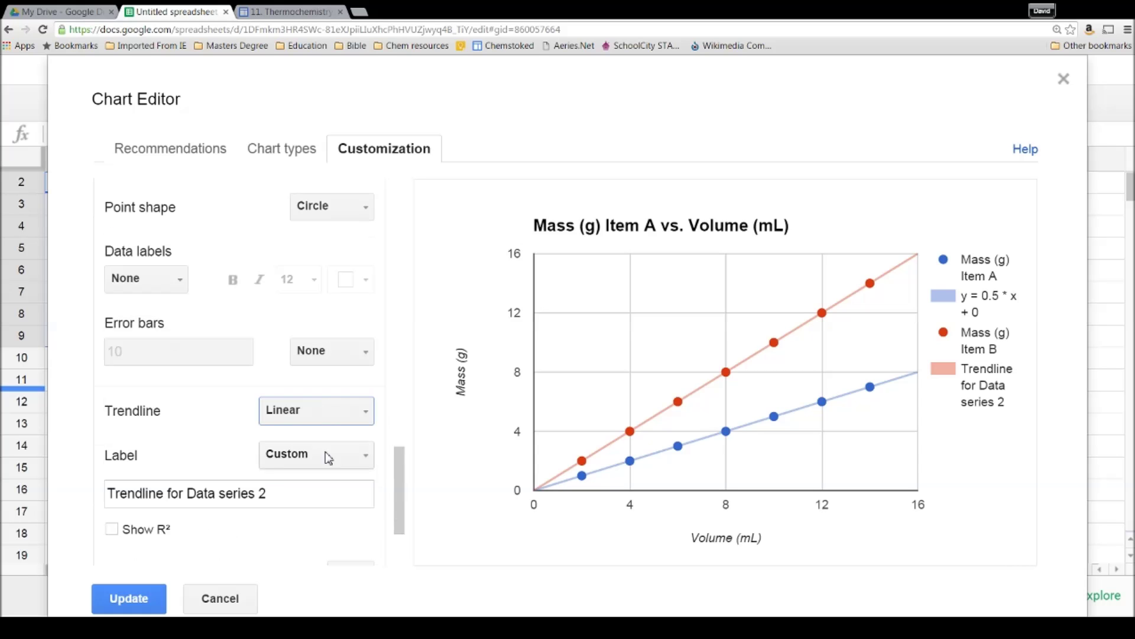
{"action": "left_click", "coordinate": [320, 456]}
{"action": "left_click", "coordinate": [303, 520]}
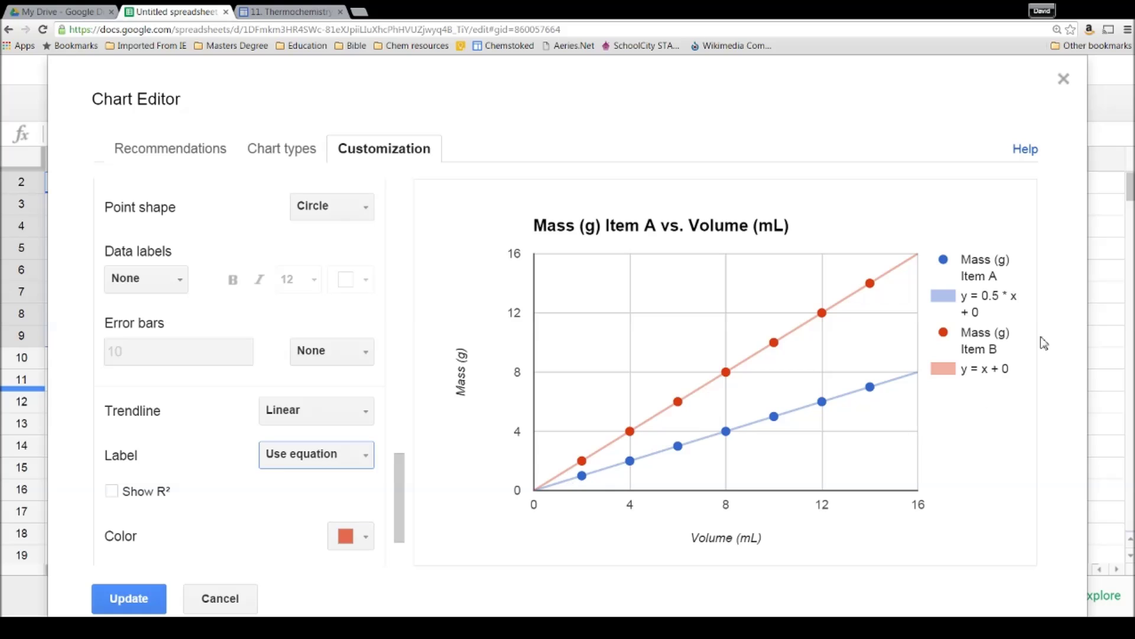
{"action": "left_click", "coordinate": [164, 596]}
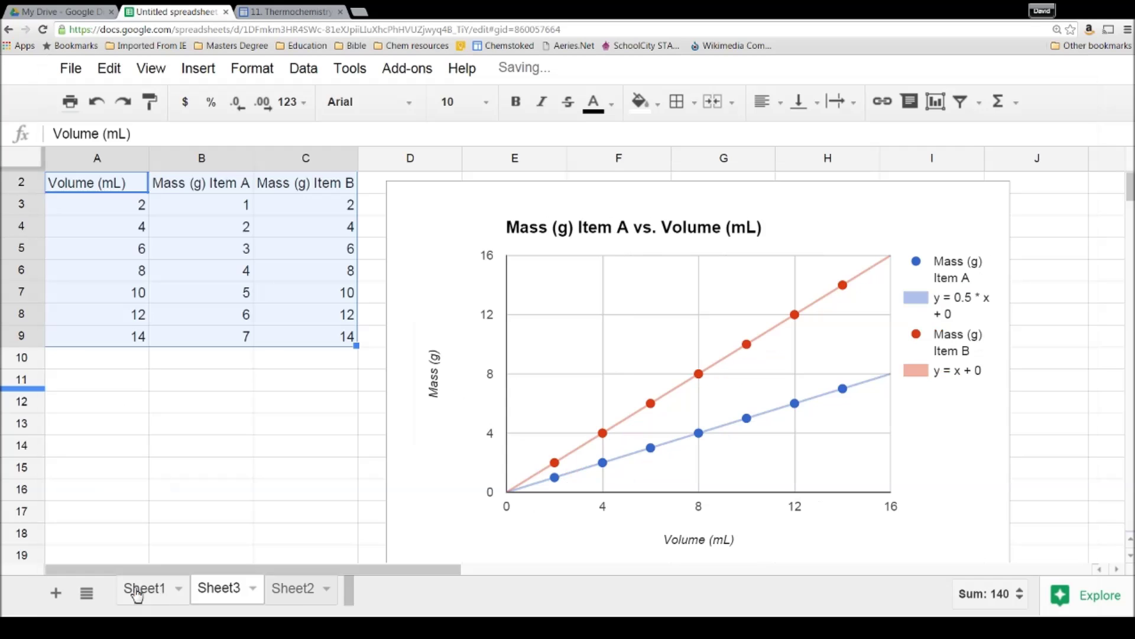